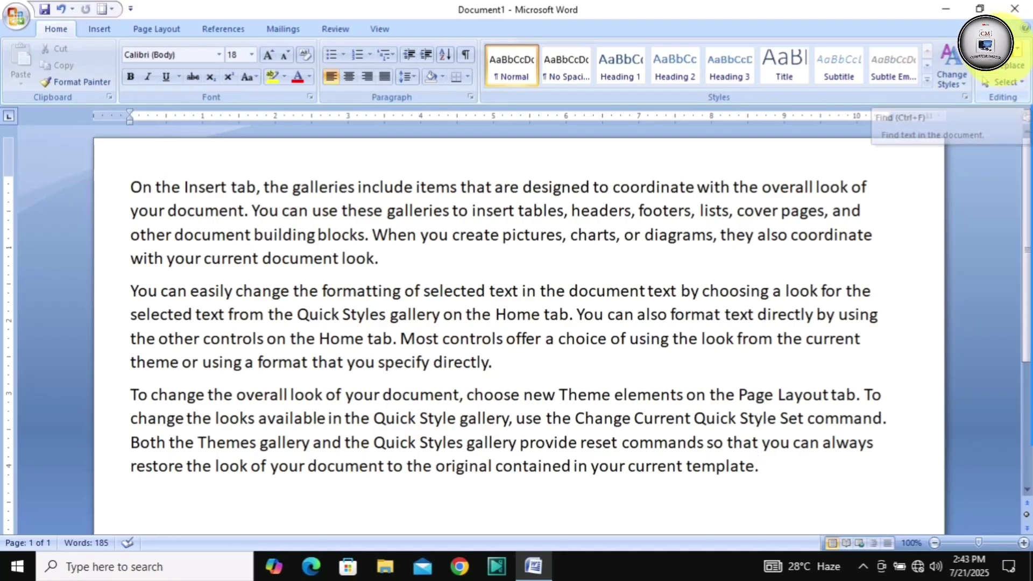
# Step: Open a text search, move its dialog clear of the paragraphs, and enter "of" as the text to find
pyautogui.click(1013, 48)
pyautogui.press('BackSpace')
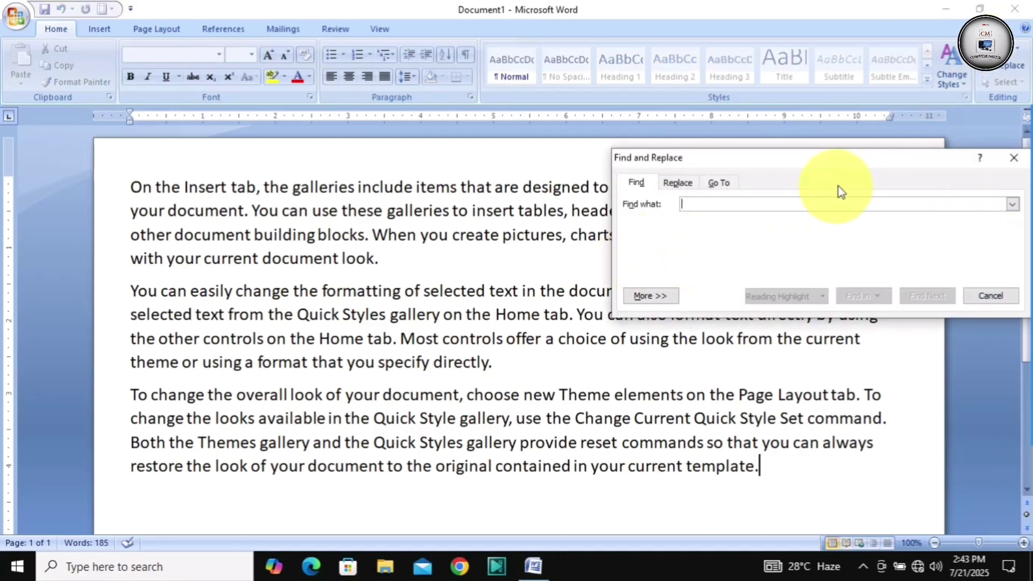
pyautogui.moveTo(842, 162); pyautogui.dragTo(548, 24)
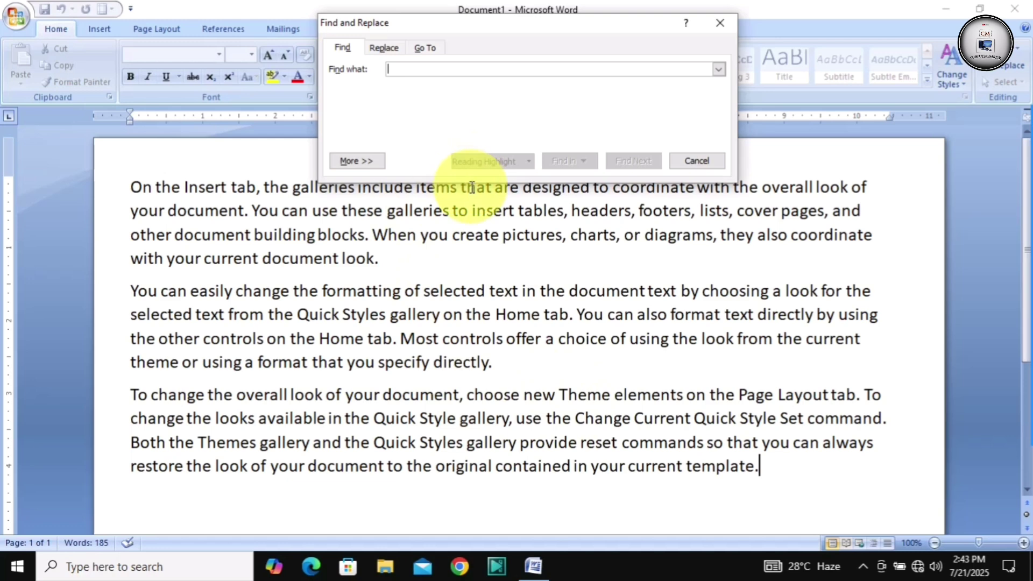
pyautogui.write('of')
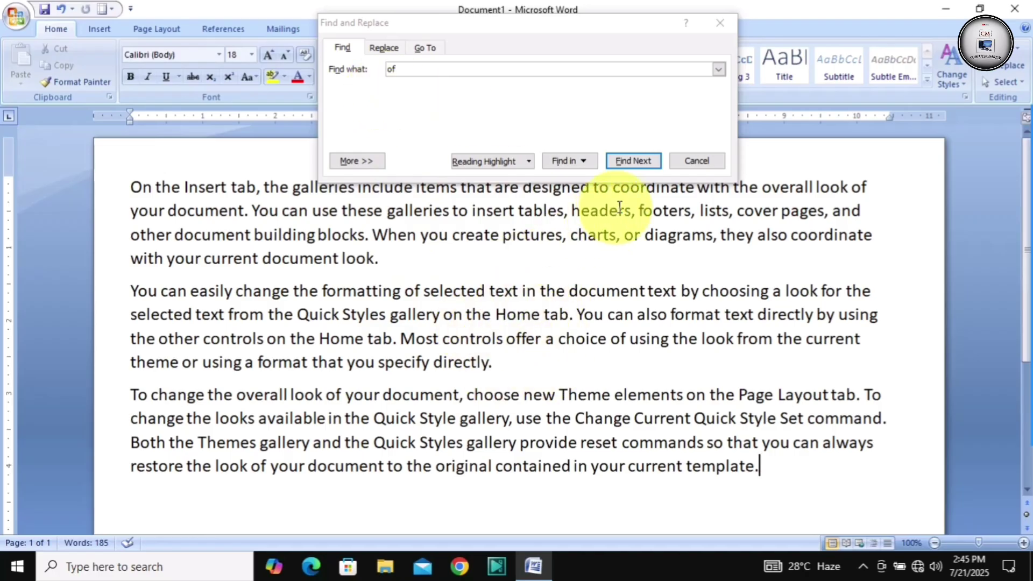
# Step: Step through the occurrences of "of" one by one, from the first paragraph to the last
pyautogui.click(632, 162)
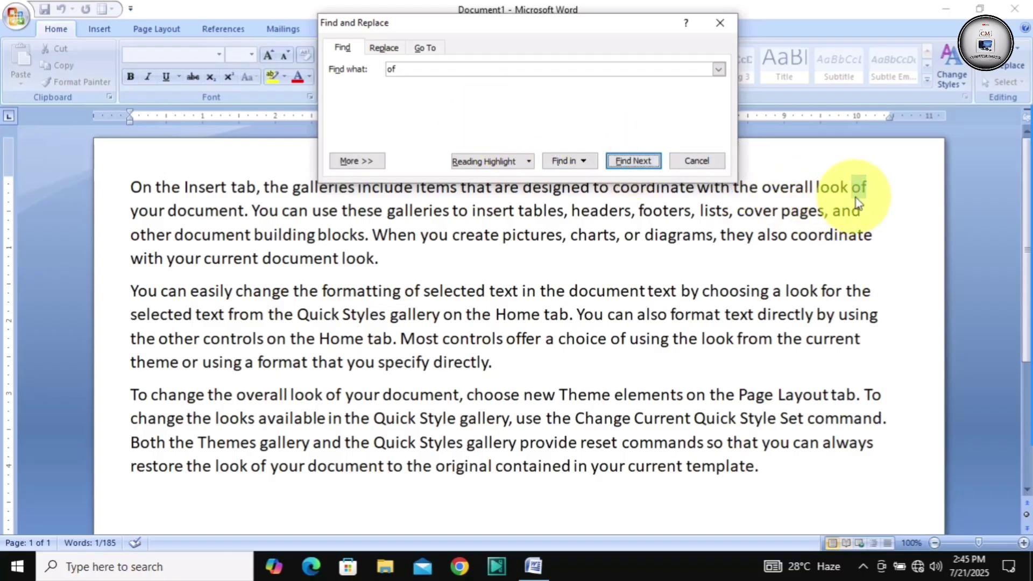
pyautogui.click(628, 160)
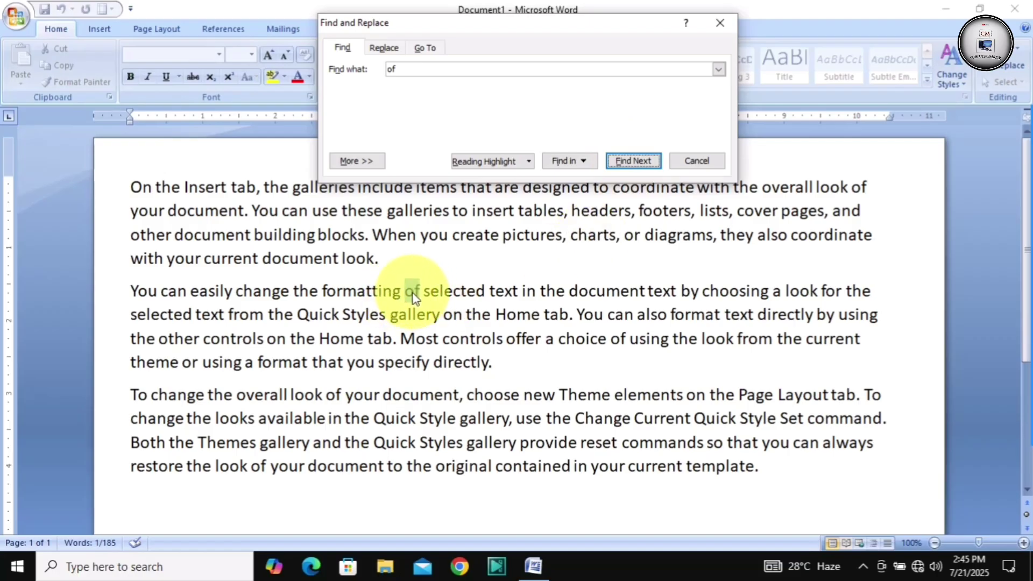
pyautogui.click(626, 160)
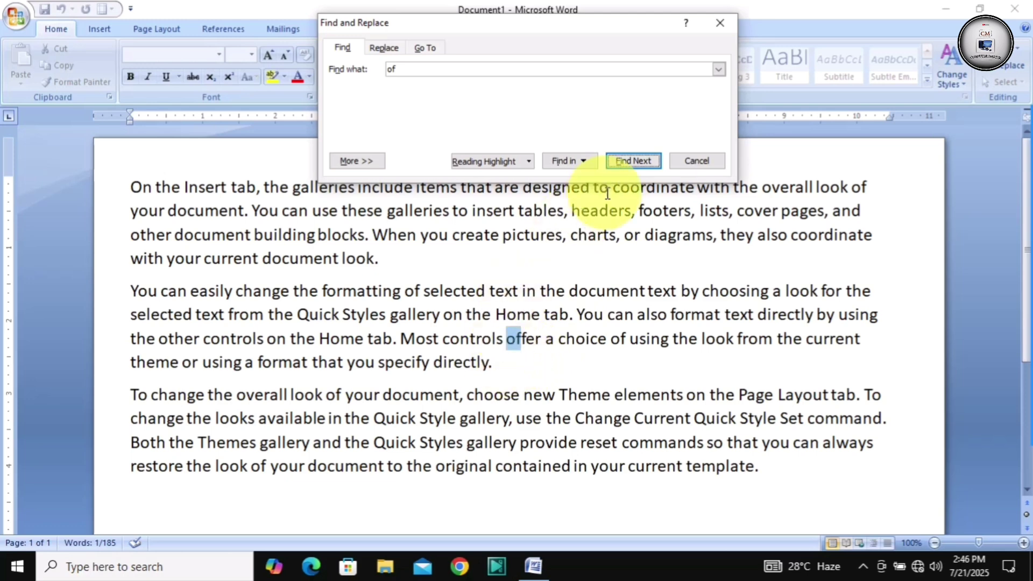
pyautogui.click(626, 162)
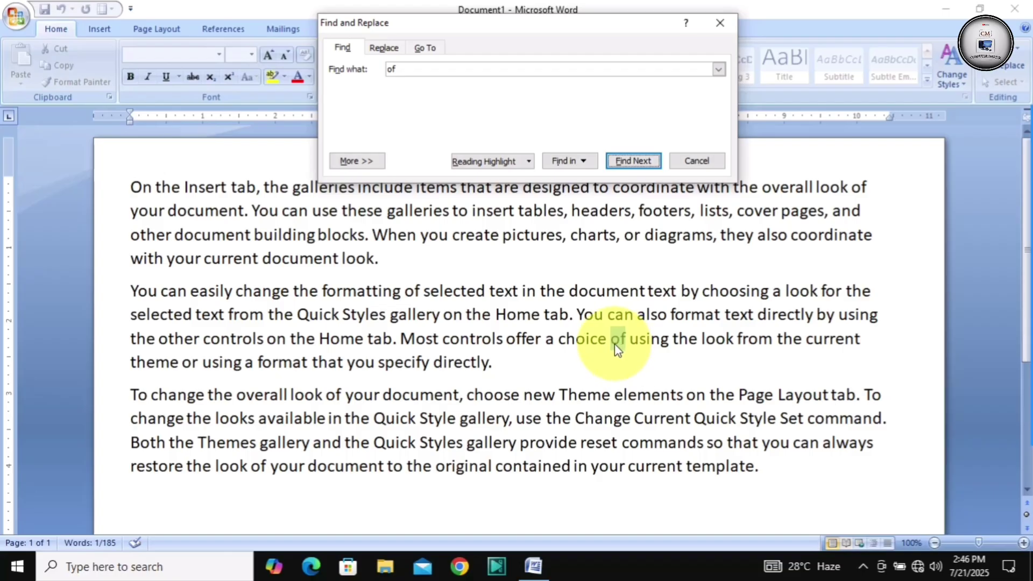
pyautogui.click(626, 161)
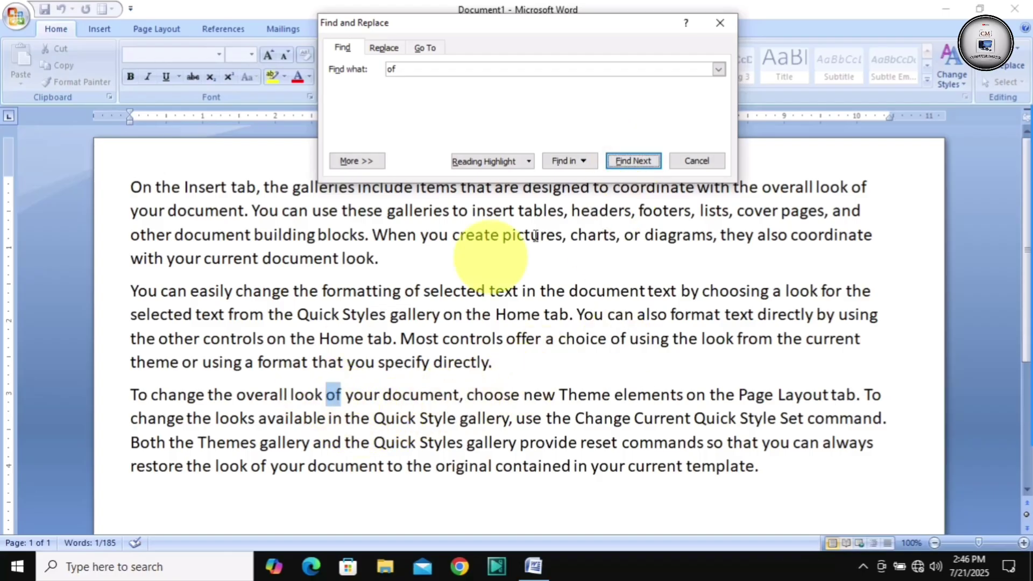
pyautogui.click(630, 161)
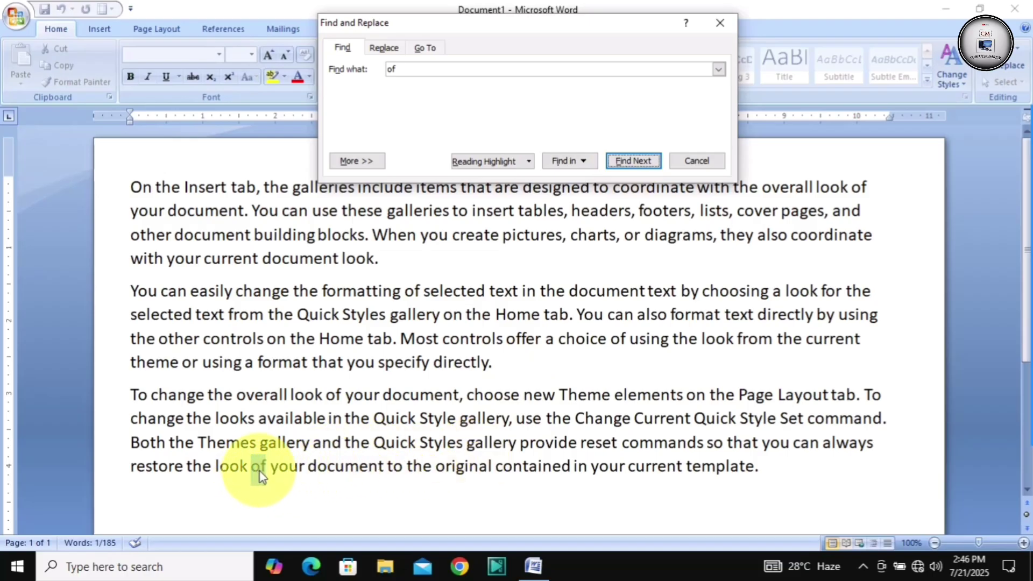
pyautogui.scroll(3, 505, 293)
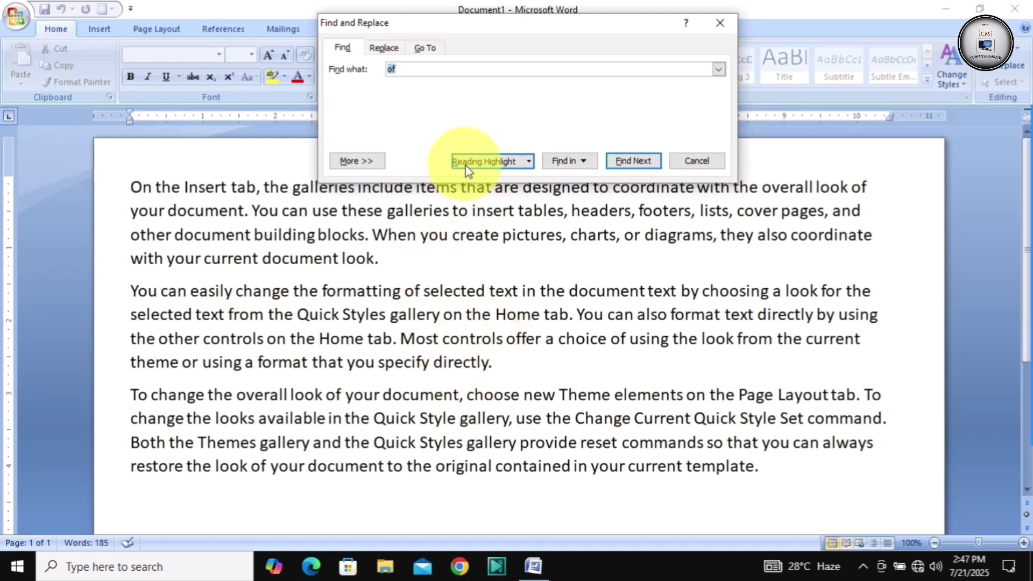
# Step: Apply reading highlight to all occurrences of "of", clear that highlighting again and close the search
pyautogui.click(504, 165)
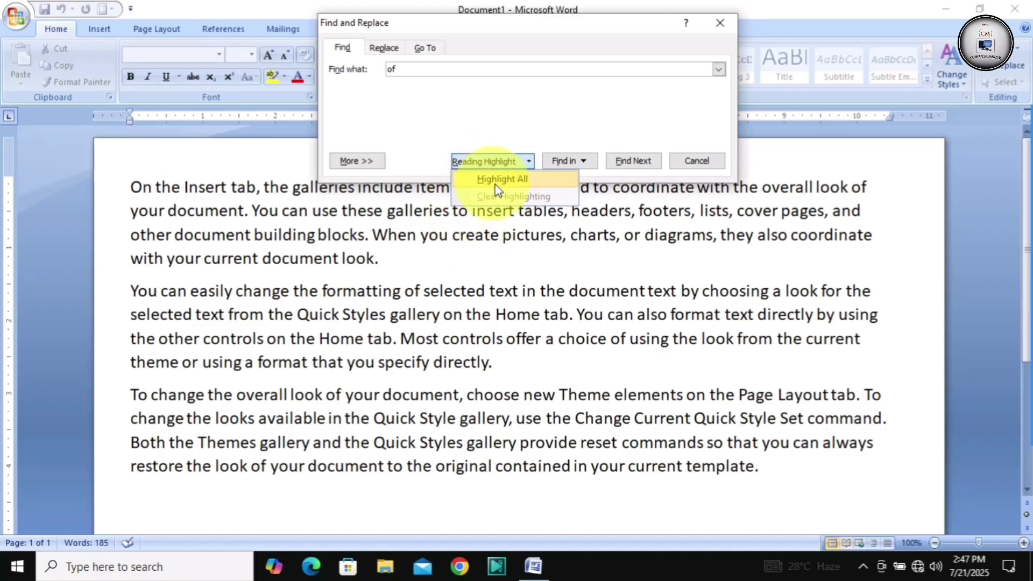
pyautogui.click(506, 181)
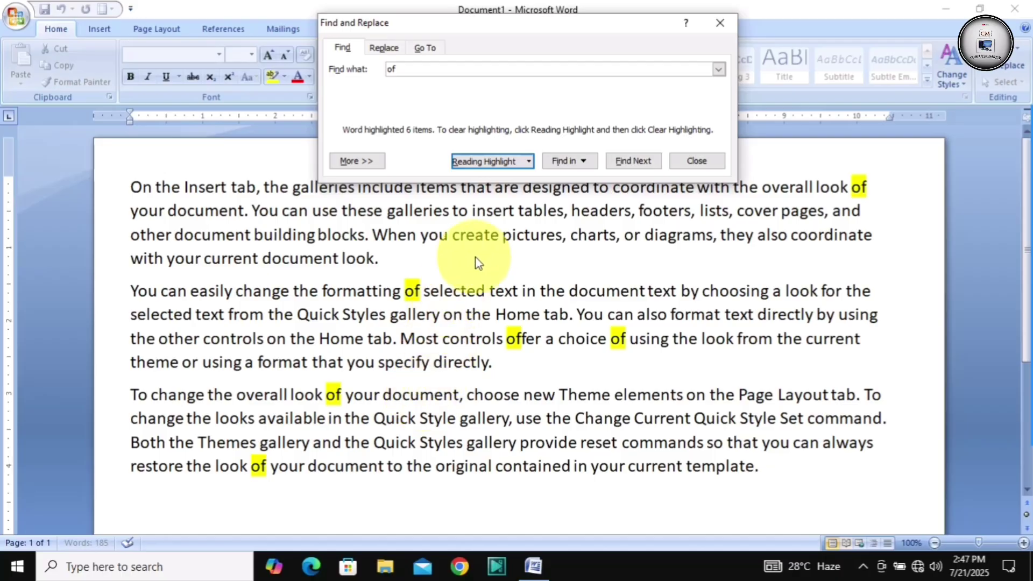
pyautogui.click(528, 161)
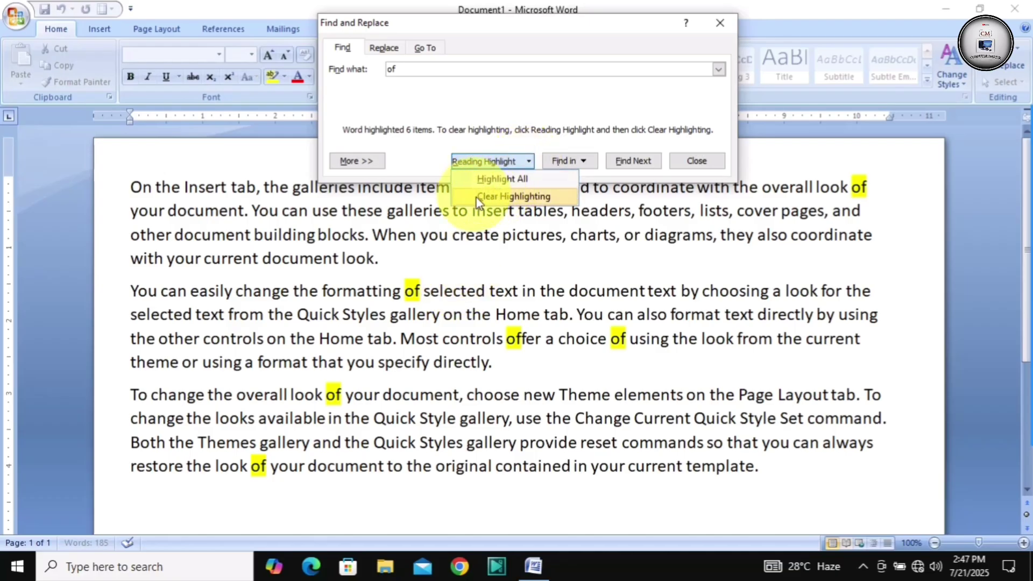
pyautogui.click(506, 197)
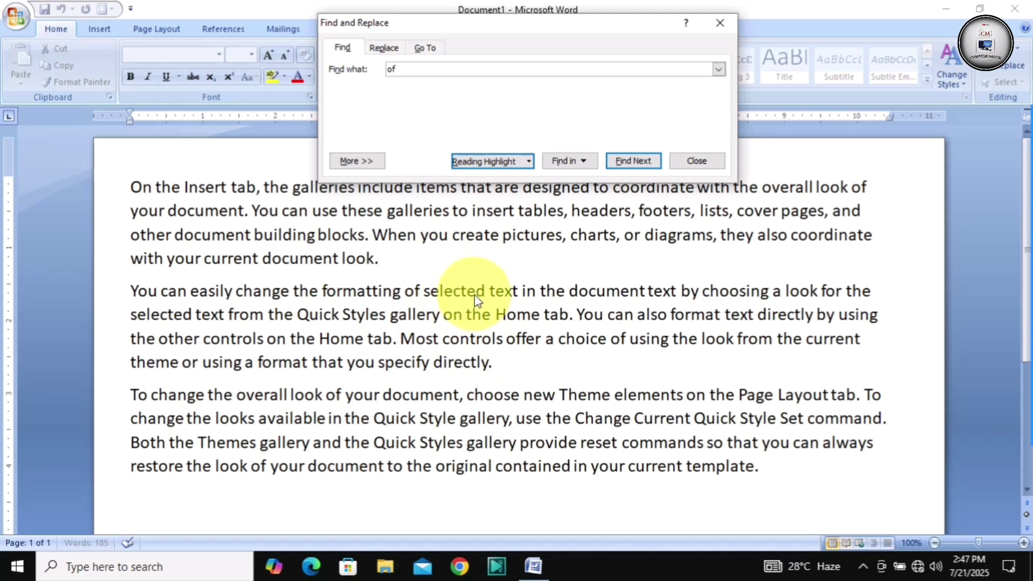
pyautogui.press('Escape')
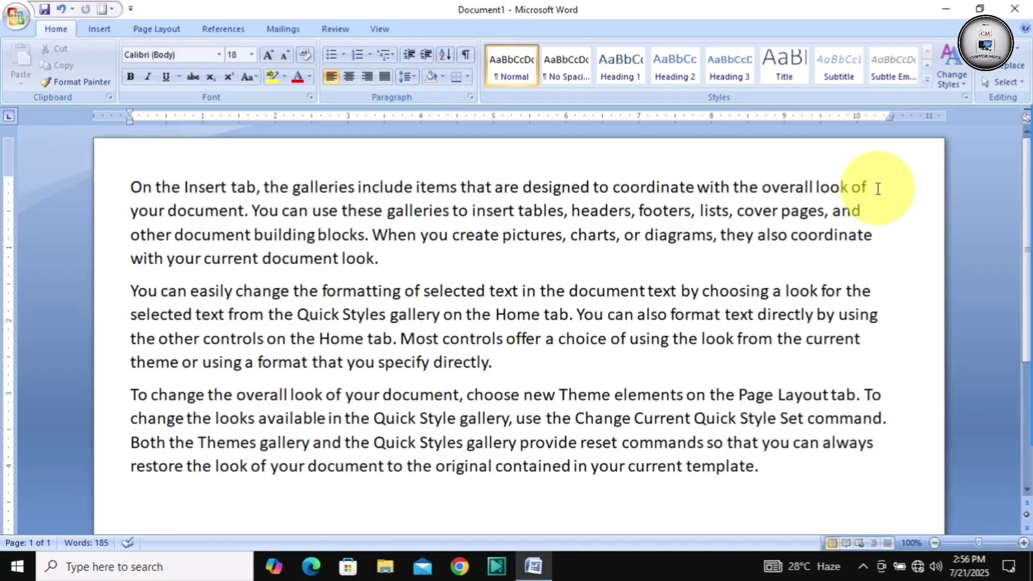
# Step: Set up a replacement that finds "of" and replaces it with "Computer Master", keeping the dialog above the text
pyautogui.click(999, 72)
pyautogui.press('BackSpace')
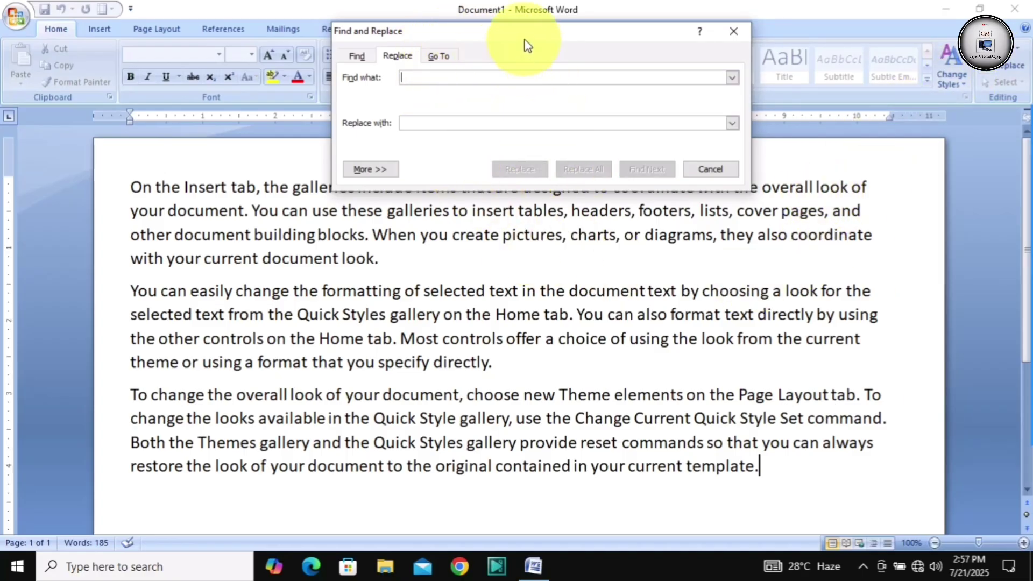
pyautogui.moveTo(525, 37); pyautogui.dragTo(525, 28)
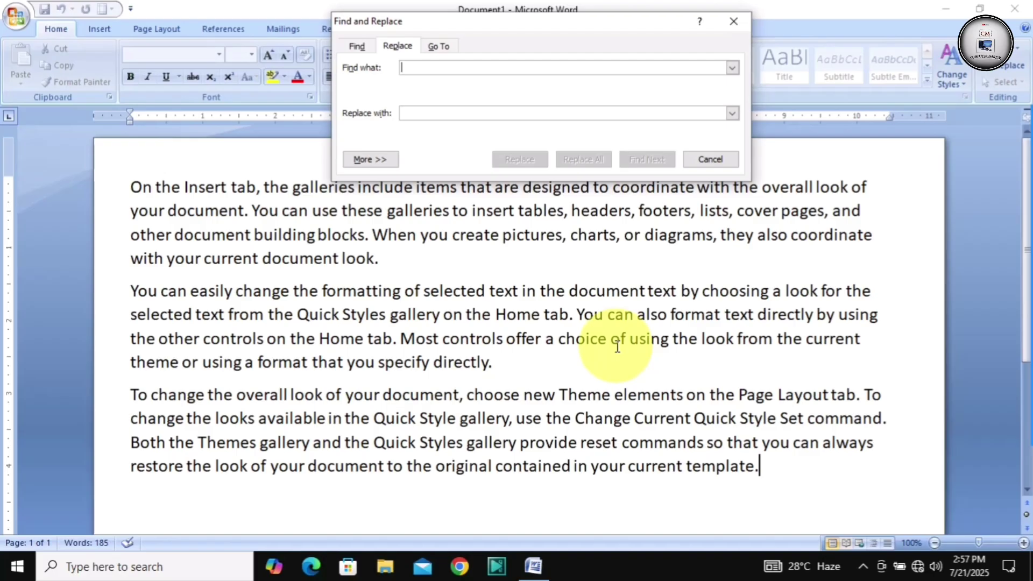
pyautogui.click(405, 64)
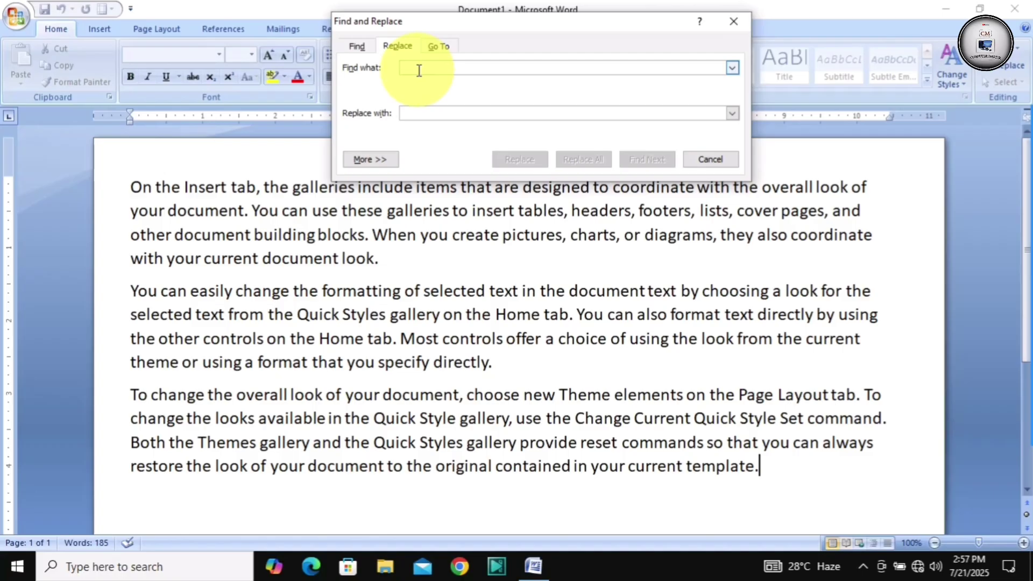
pyautogui.write('of')
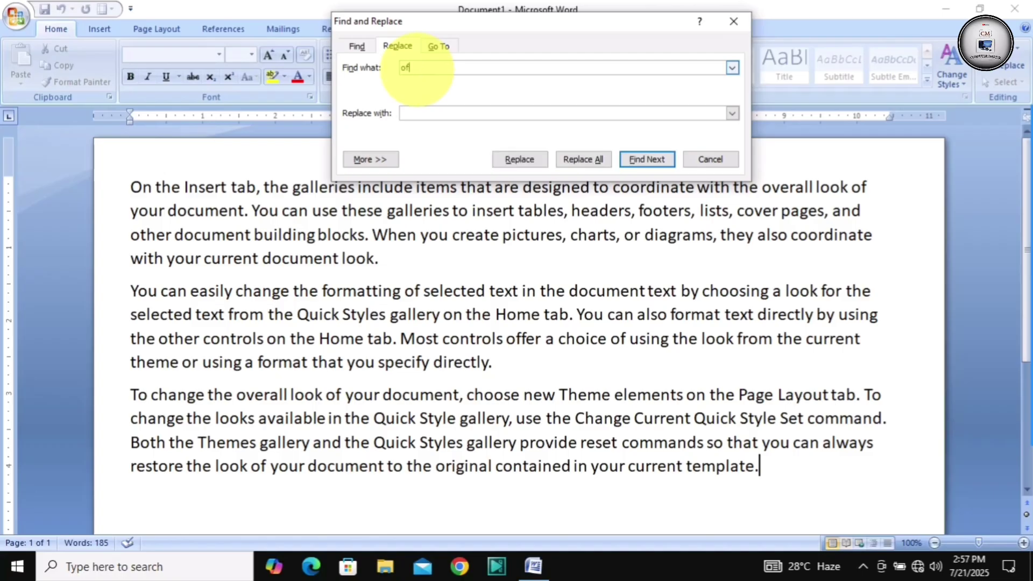
pyautogui.click(415, 113)
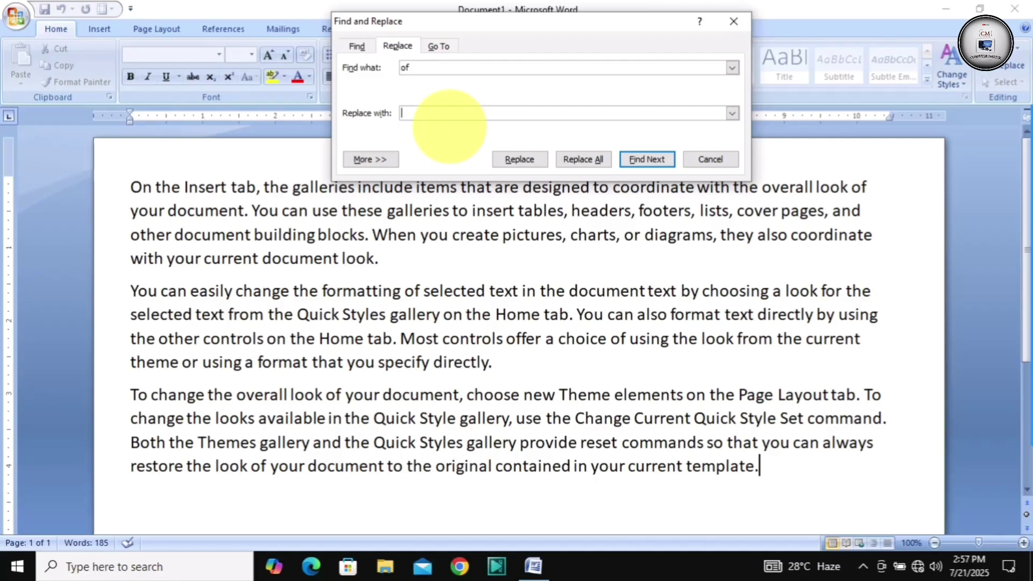
pyautogui.write('Computer Master')
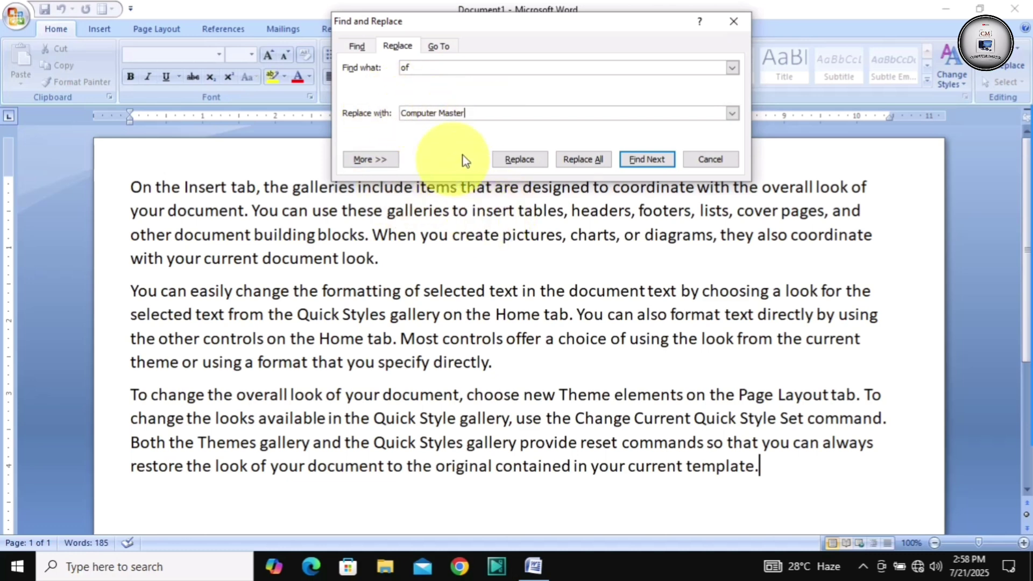
# Step: Replace the first "of" with "Computer Master" individually, and replace all remaining occurrences at once
pyautogui.click(518, 160)
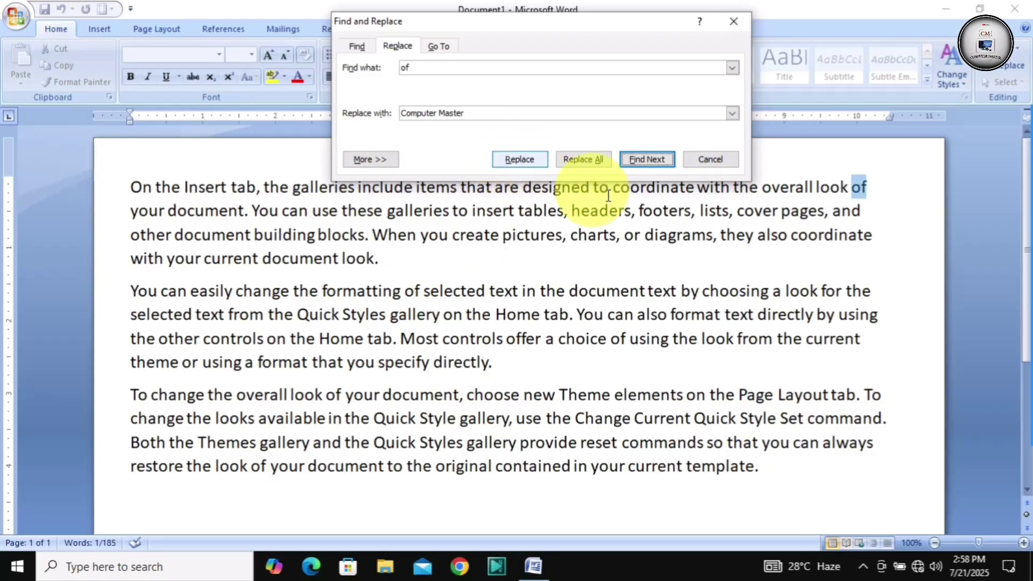
pyautogui.click(507, 161)
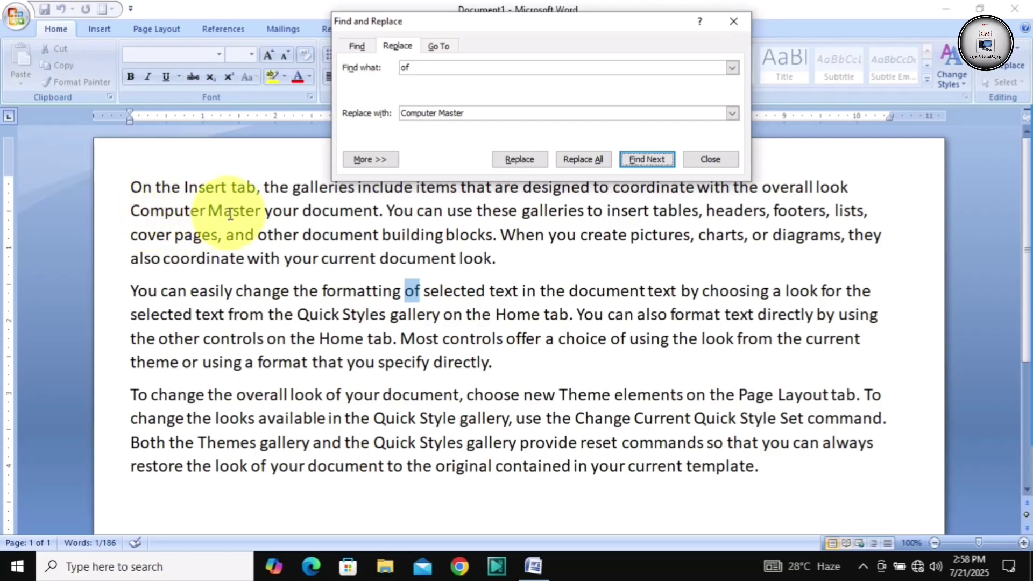
pyautogui.click(891, 274)
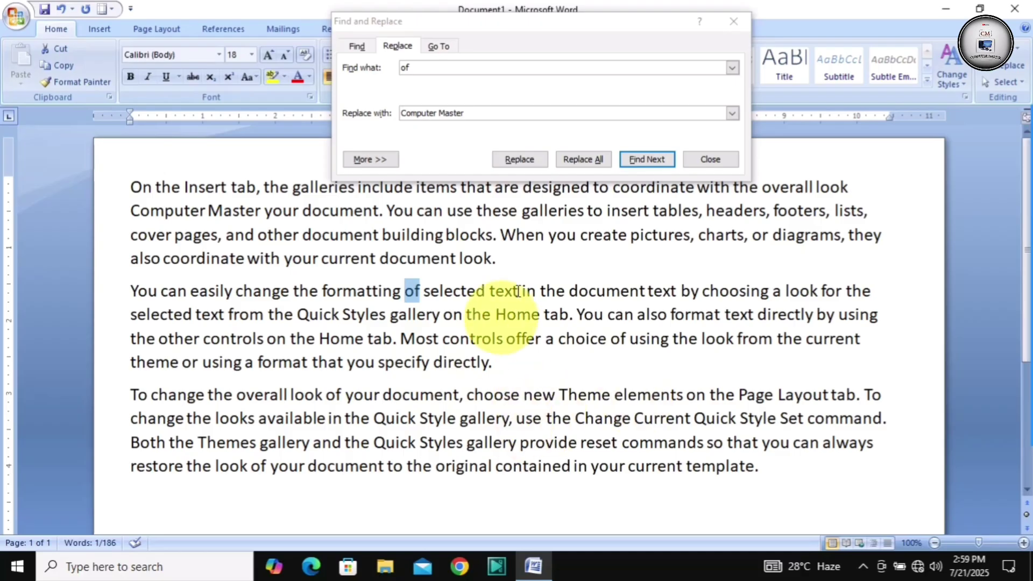
pyautogui.click(587, 163)
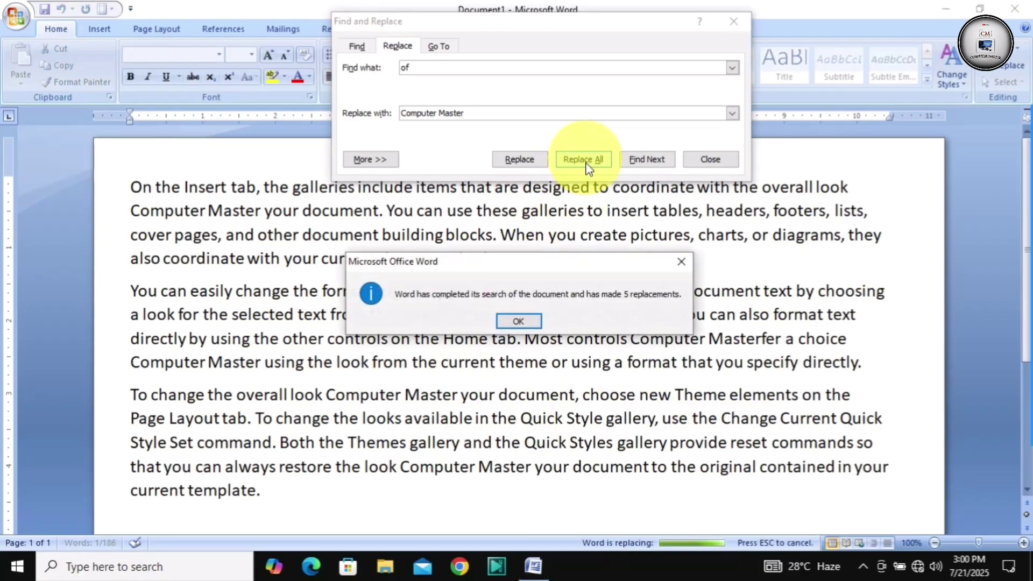
pyautogui.click(518, 321)
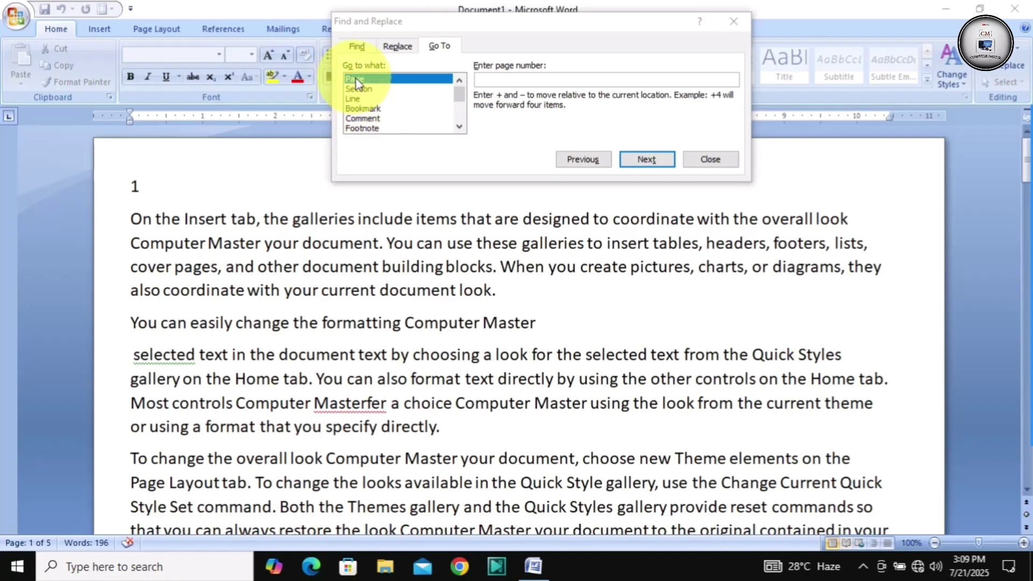
# Step: Close the Go To dialog and examine the number written at the start of each page throughout the document
pyautogui.click(391, 83)
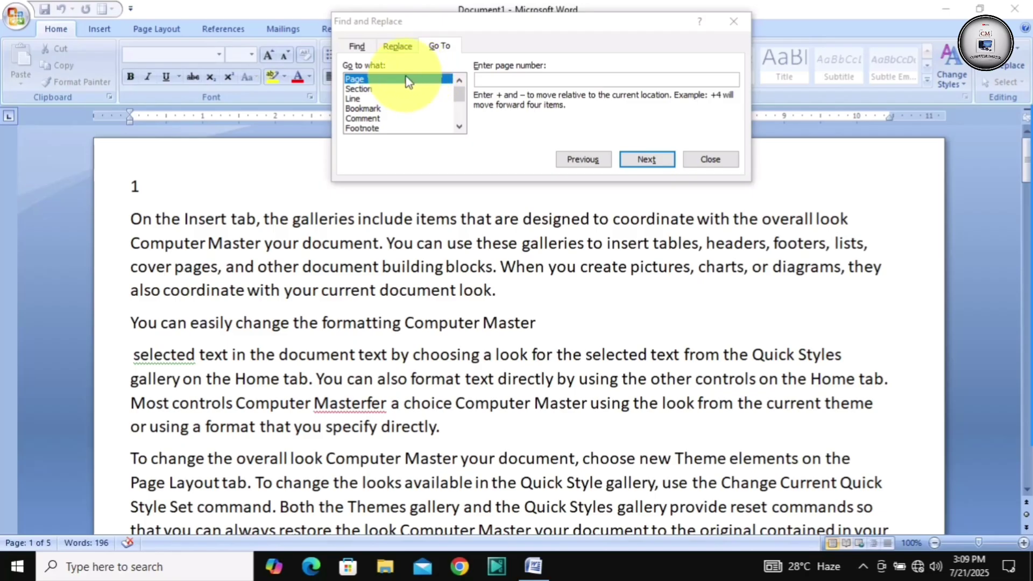
pyautogui.click(734, 23)
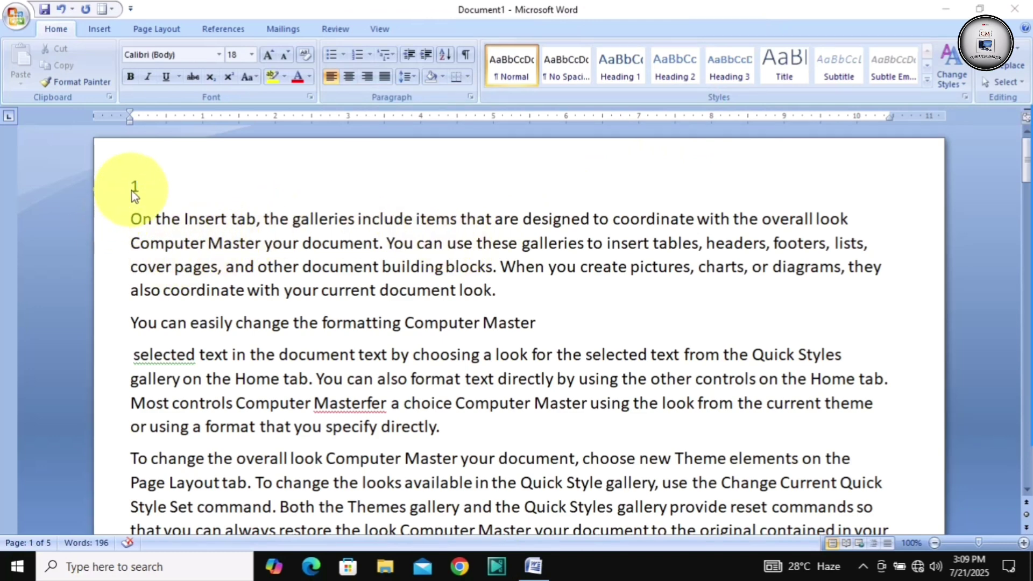
pyautogui.scroll(-12, 230, 252)
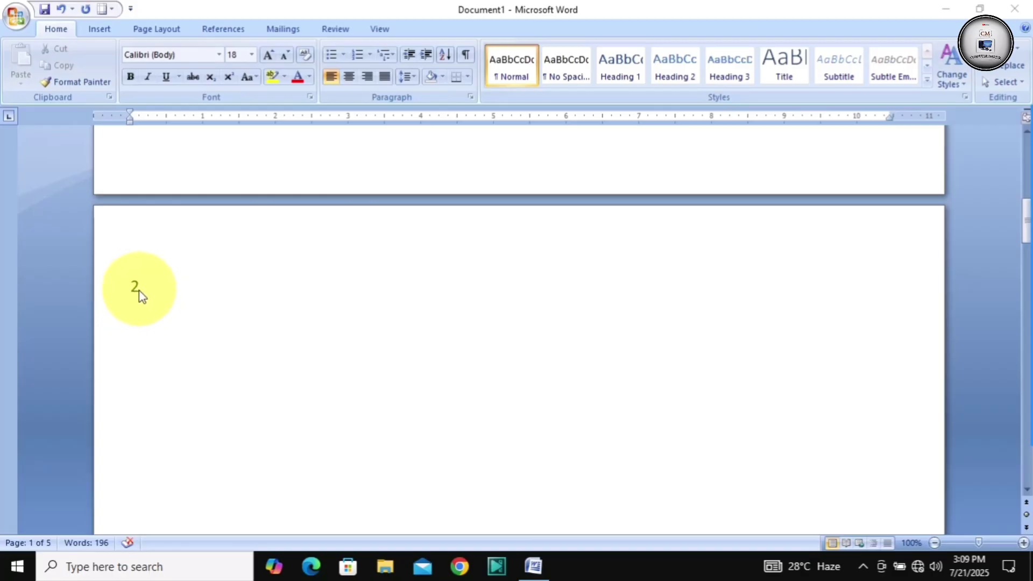
pyautogui.scroll(-12, 235, 316)
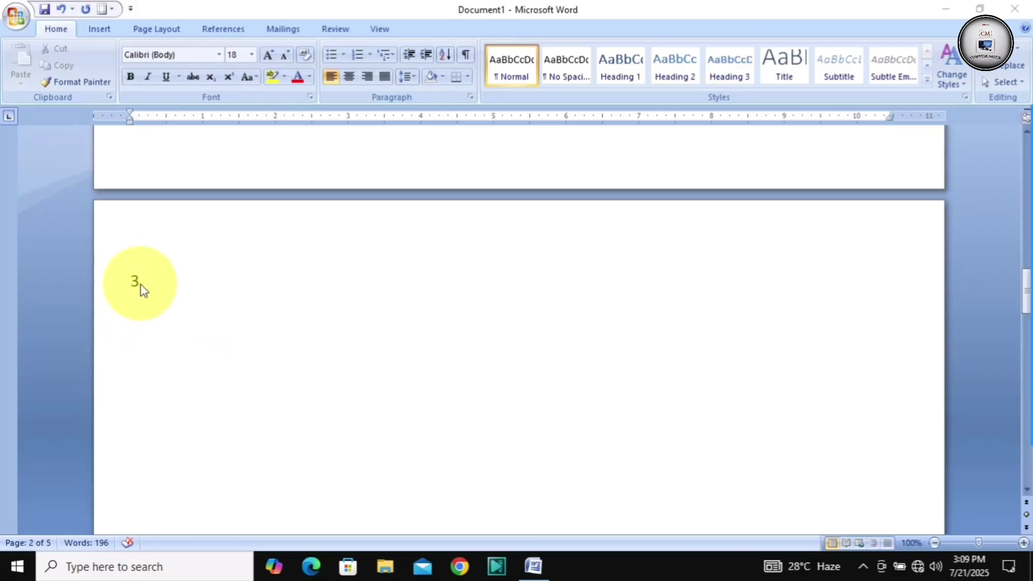
pyautogui.scroll(-12, 138, 288)
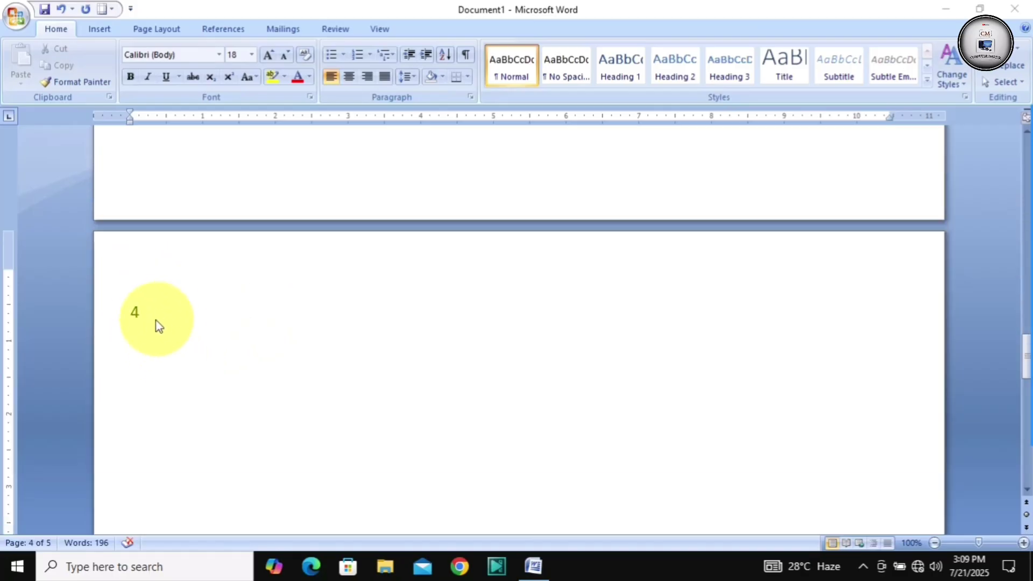
pyautogui.scroll(-12, 143, 319)
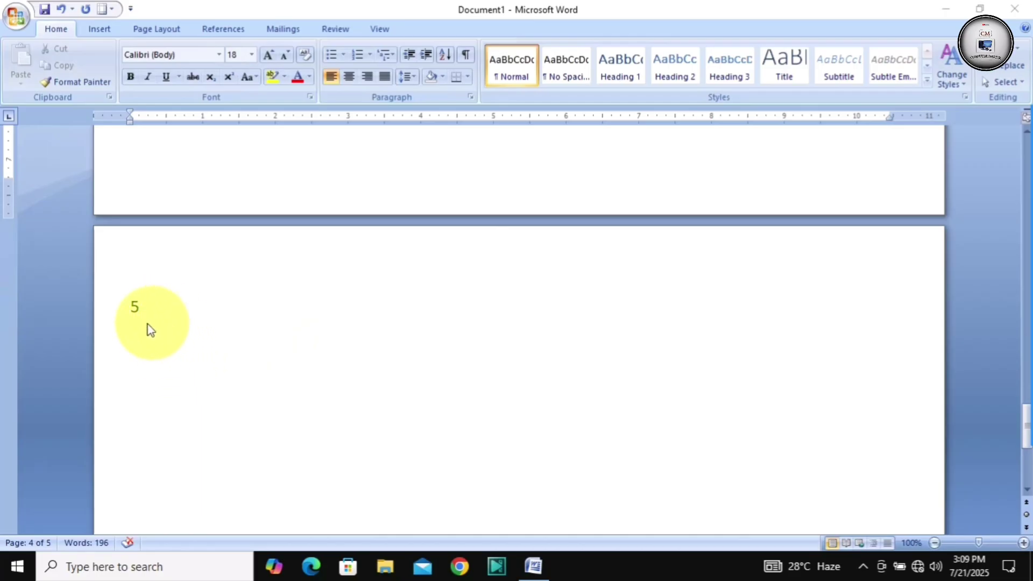
pyautogui.scroll(-3, 361, 355)
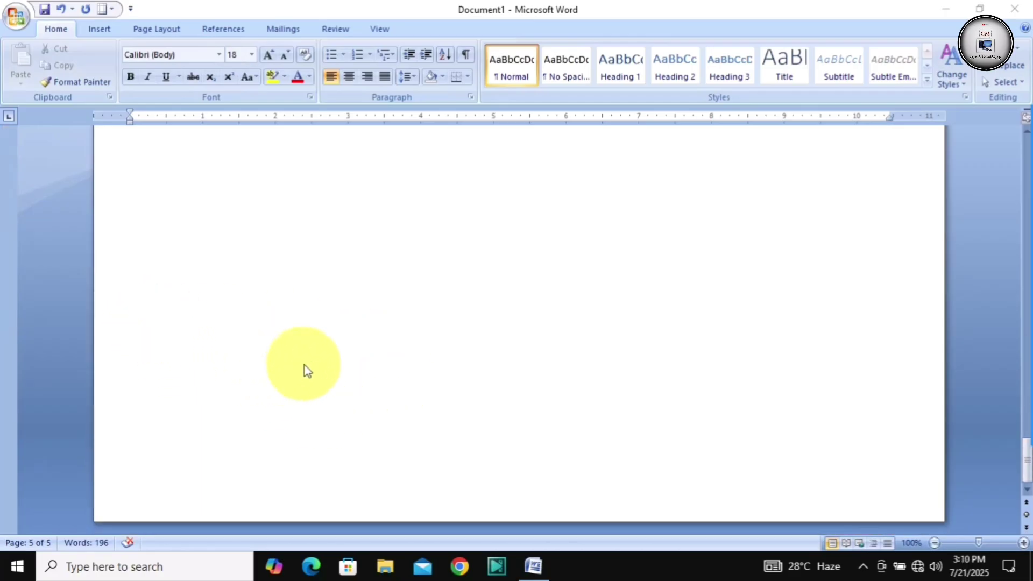
pyautogui.scroll(5, 306, 367)
pyautogui.scroll(-8, 305, 365)
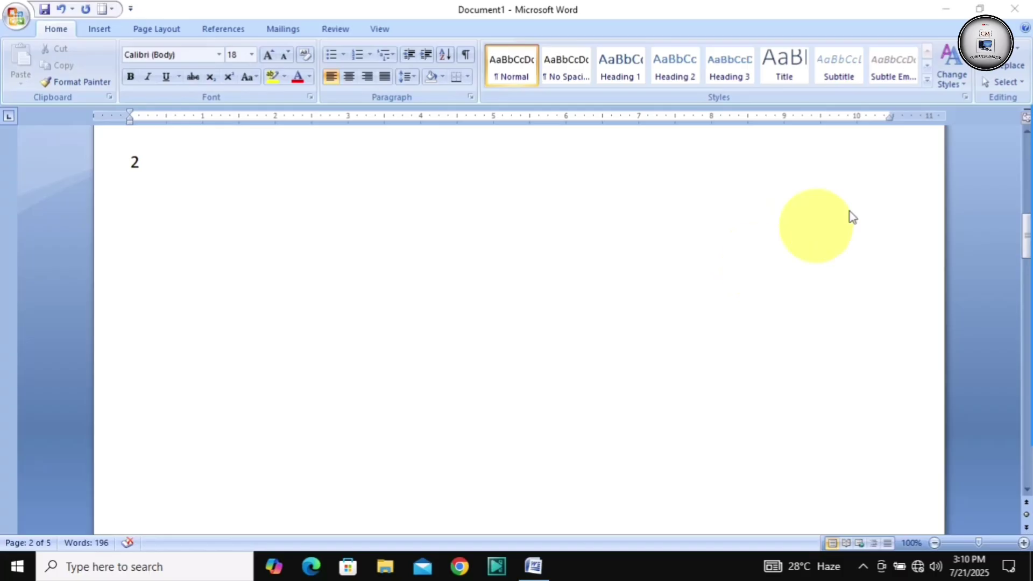
# Step: Jump to page 4 of the document with Go To
pyautogui.click(1004, 70)
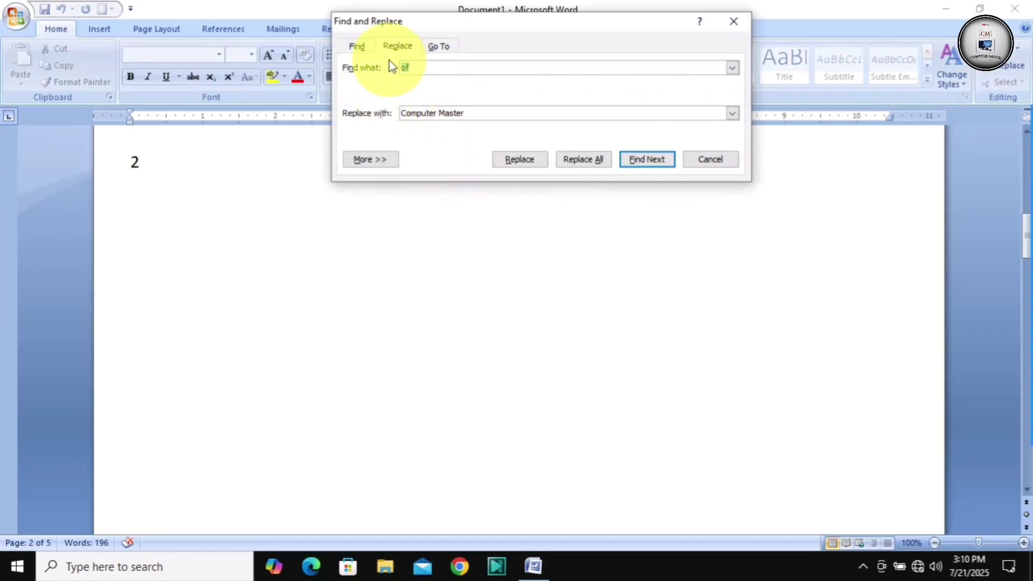
pyautogui.click(437, 49)
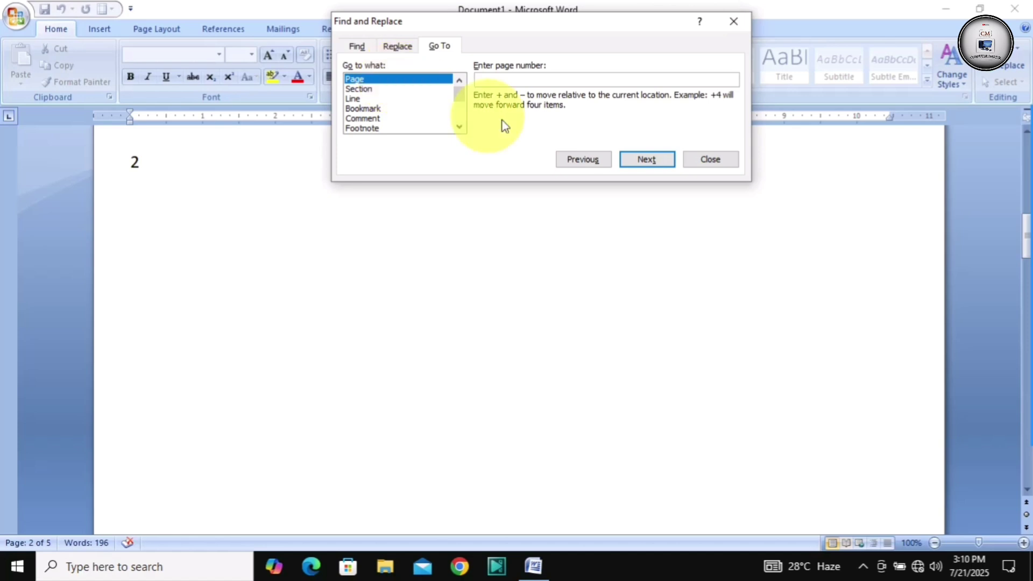
pyautogui.click(483, 80)
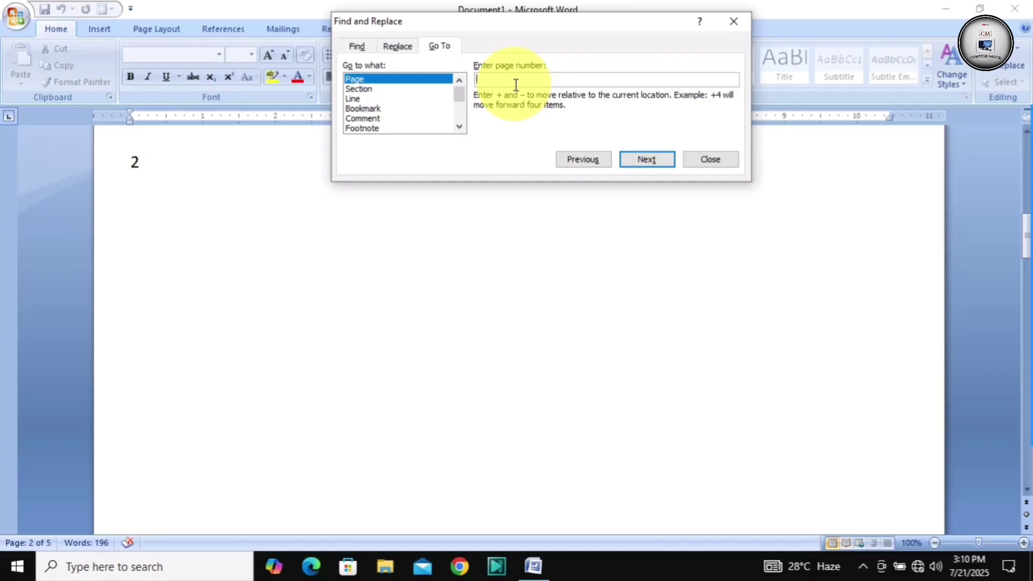
pyautogui.write('4')
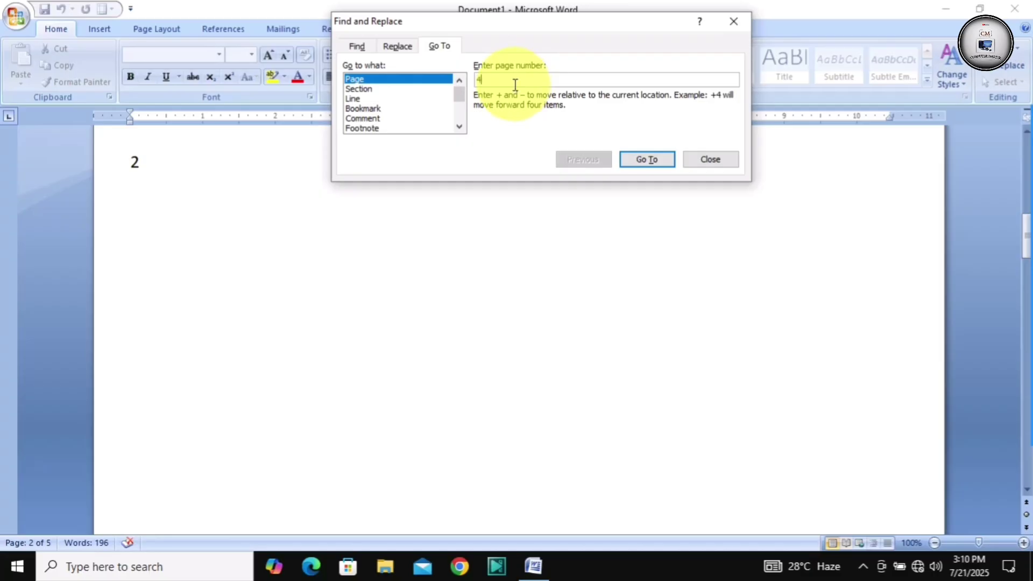
pyautogui.click(646, 161)
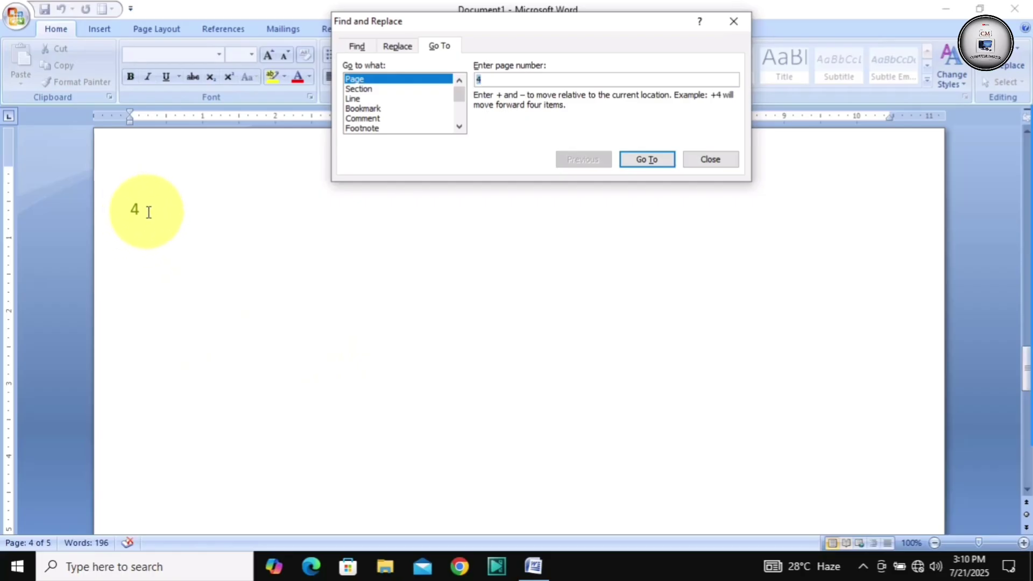
# Step: Jump back to page 1 with Go To and close the Find and Replace dialog
pyautogui.click(493, 81)
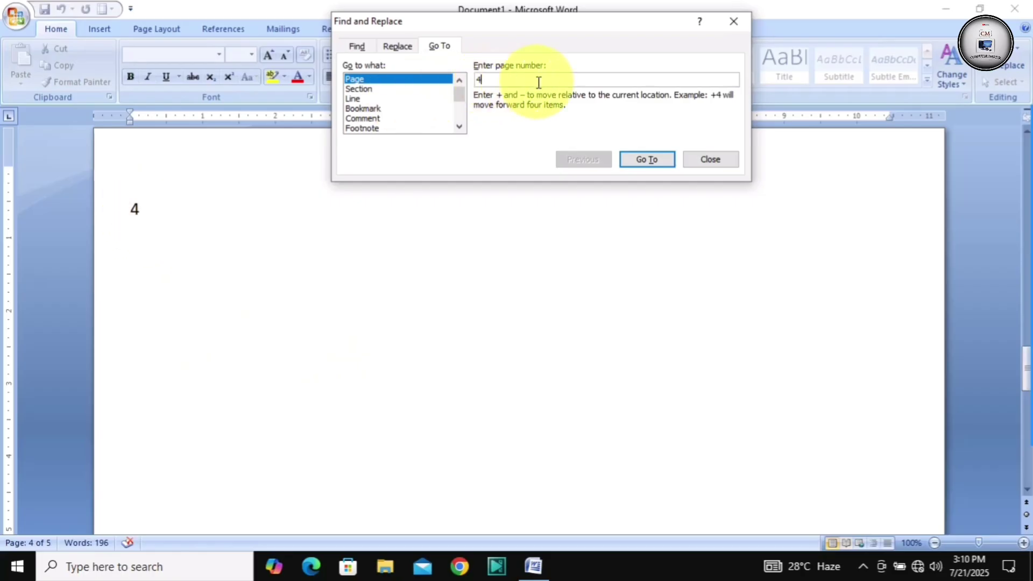
pyautogui.press('BackSpace')
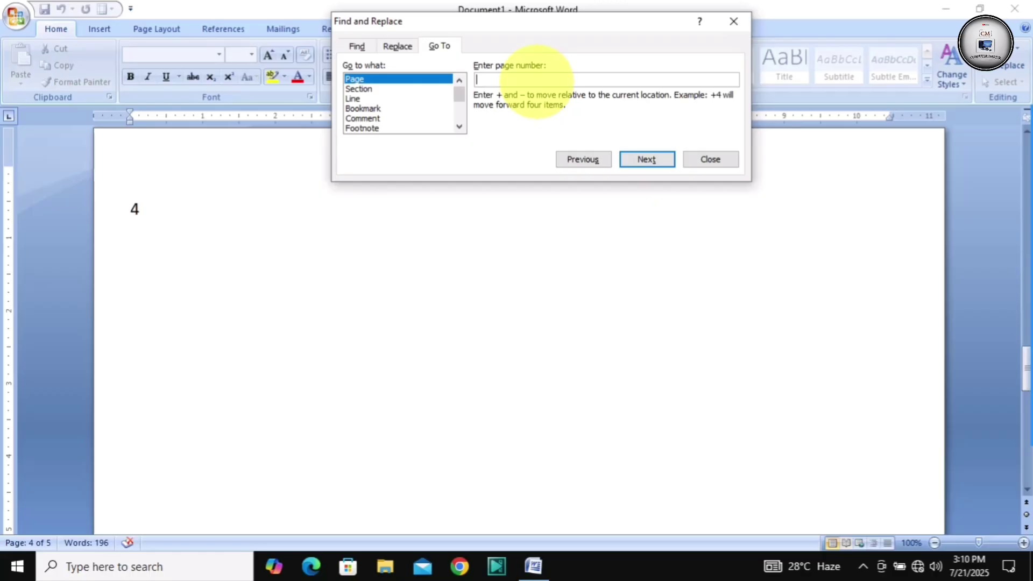
pyautogui.write('1')
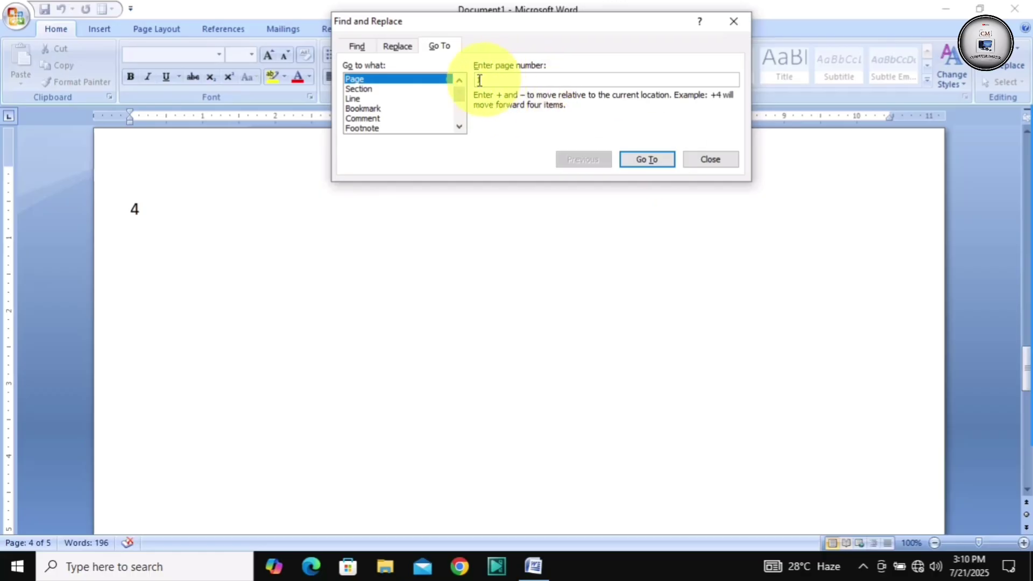
pyautogui.click(647, 160)
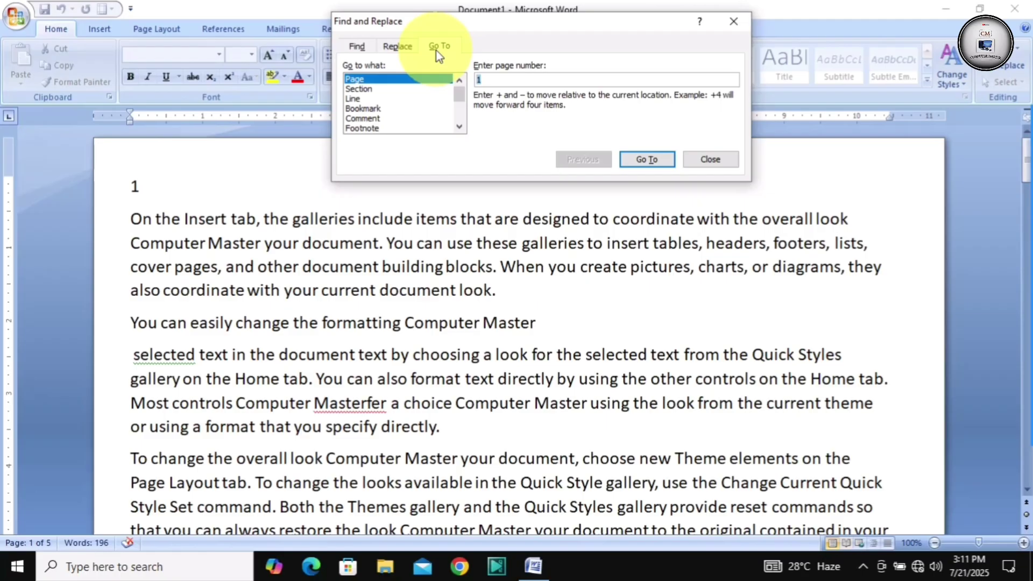
pyautogui.click(733, 24)
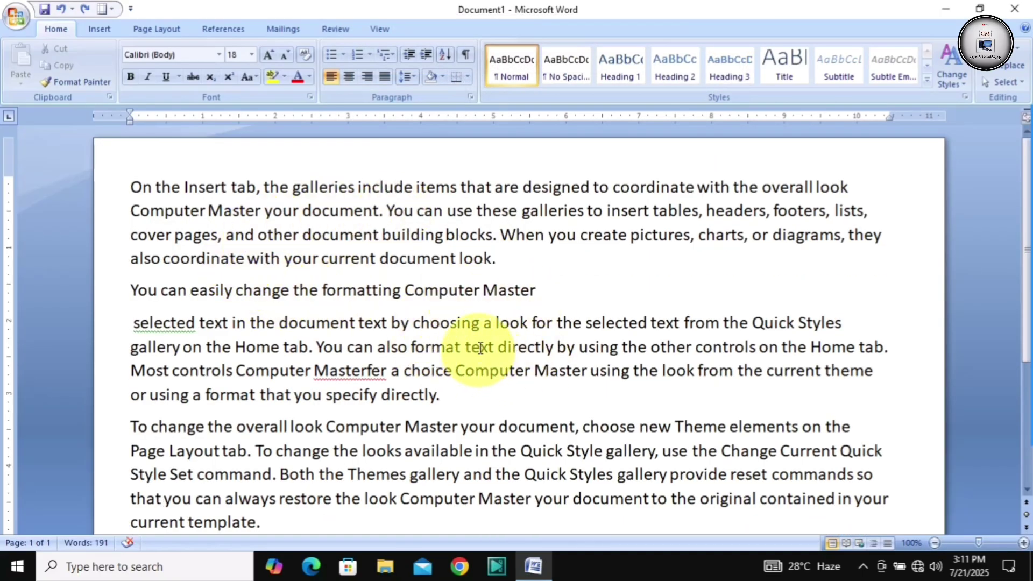
pyautogui.scroll(-3, 479, 346)
pyautogui.click(500, 407)
pyautogui.scroll(3, 344, 366)
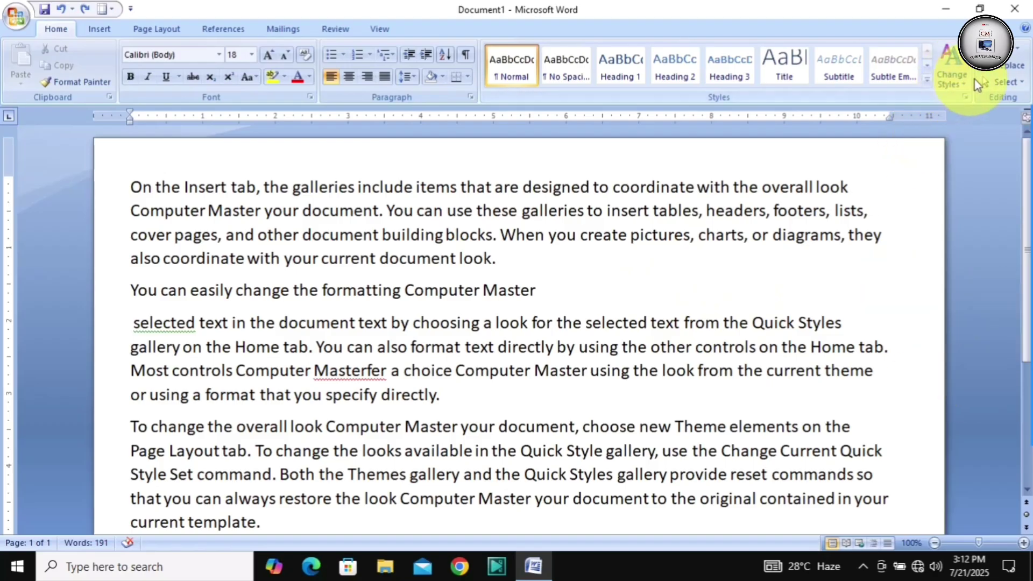
# Step: Select all of the document's content and check the selection from the first paragraph to the last line
pyautogui.click(1005, 83)
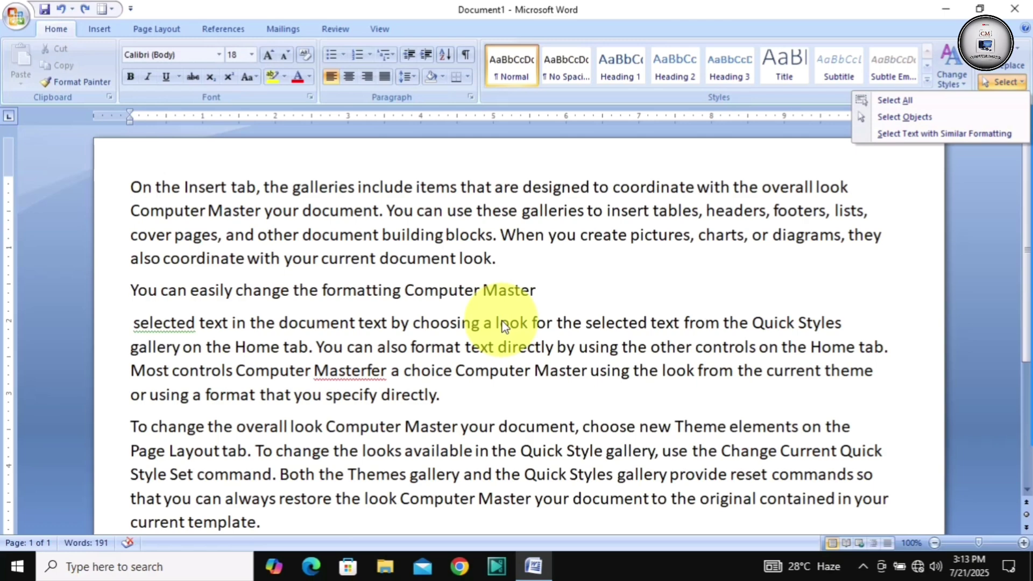
pyautogui.click(894, 103)
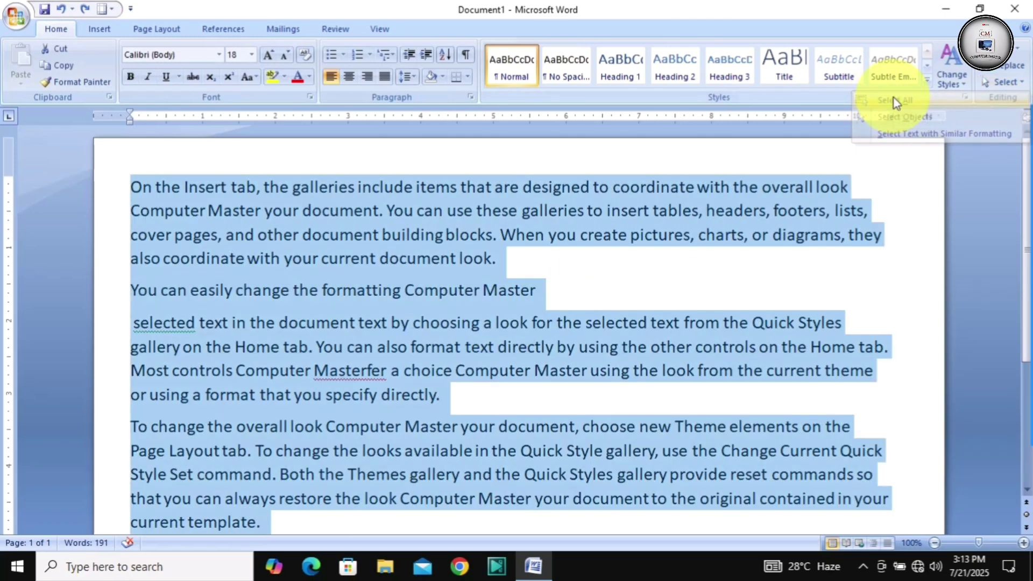
pyautogui.scroll(-2, 511, 349)
pyautogui.scroll(2, 510, 350)
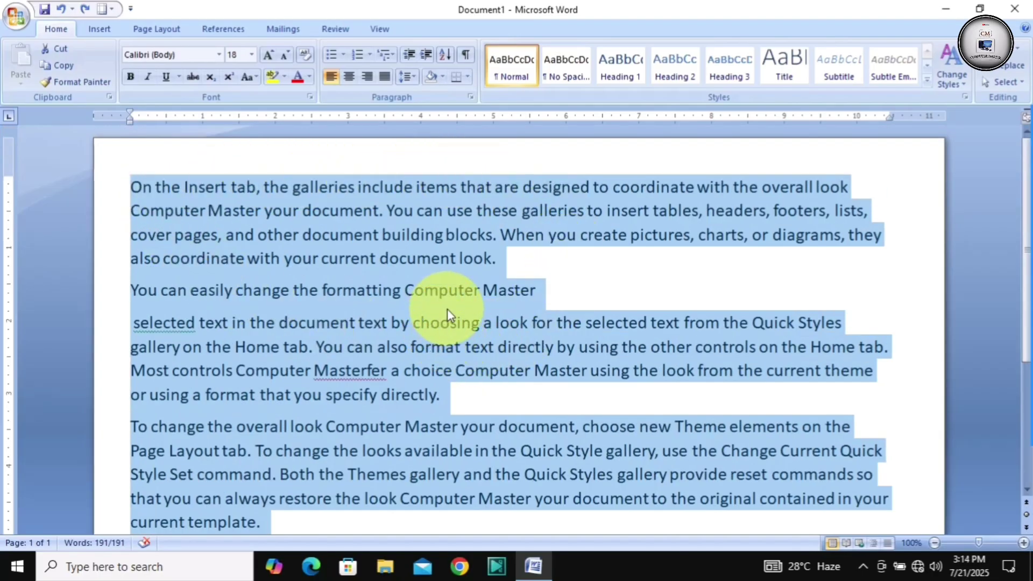
pyautogui.scroll(-3, 447, 313)
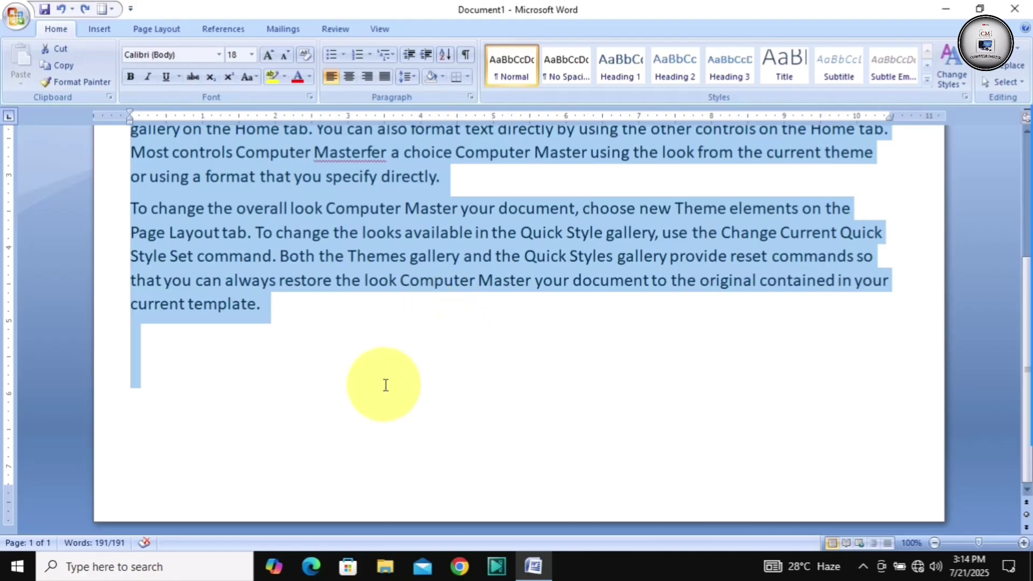
pyautogui.scroll(3, 385, 386)
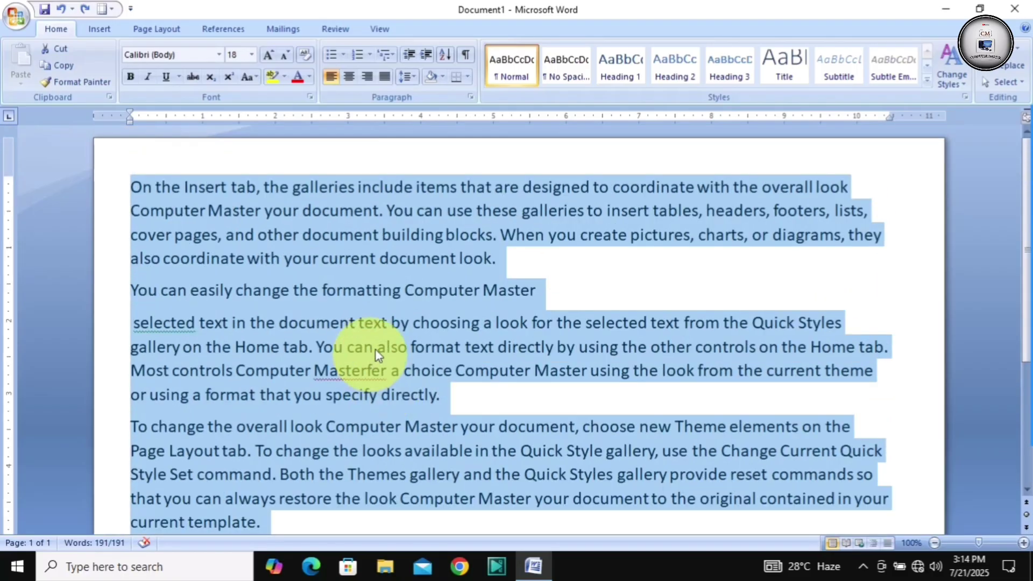
# Step: Clear the text selection and activate Select Objects
pyautogui.click(760, 189)
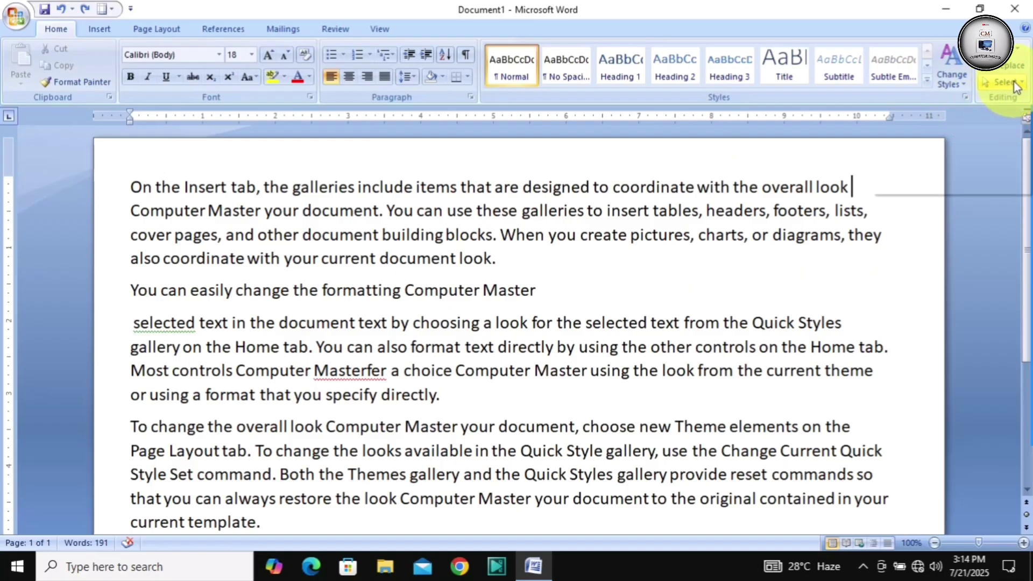
pyautogui.click(1014, 84)
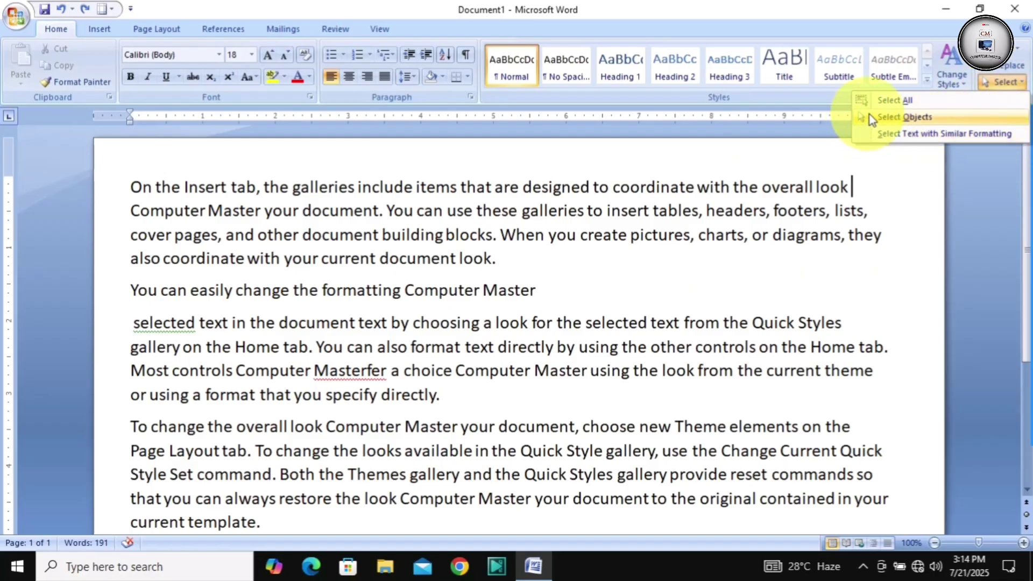
pyautogui.click(913, 118)
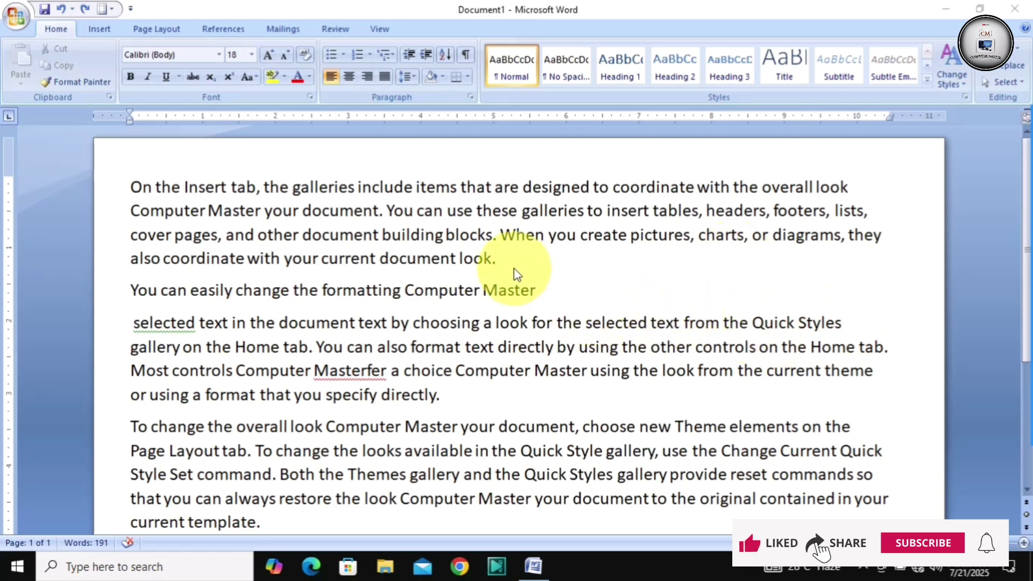
# Step: Draw a rounded rectangle about 6.6 inches wide and 2.6 inches high over the first paragraphs of text
pyautogui.click(99, 30)
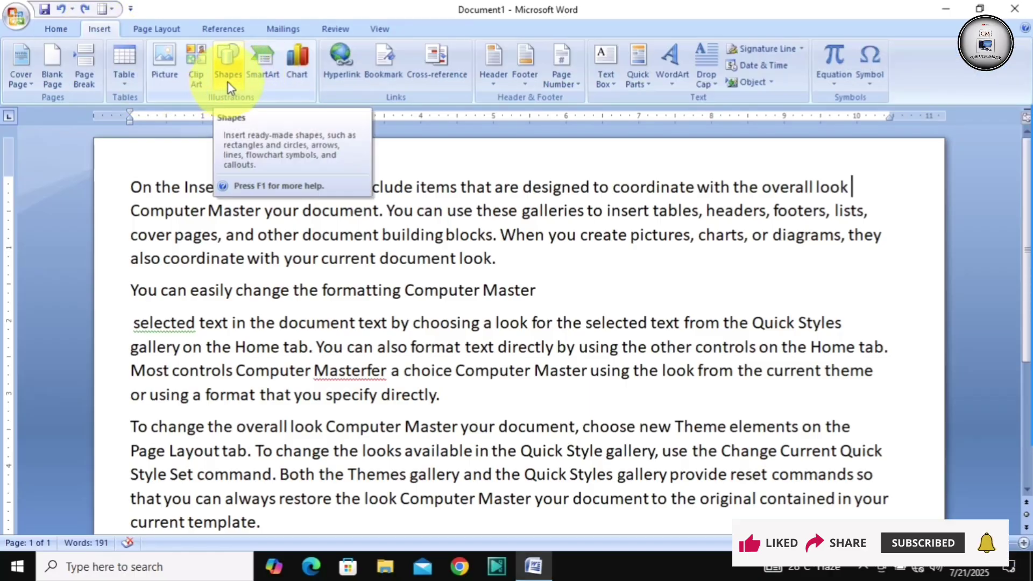
pyautogui.click(228, 76)
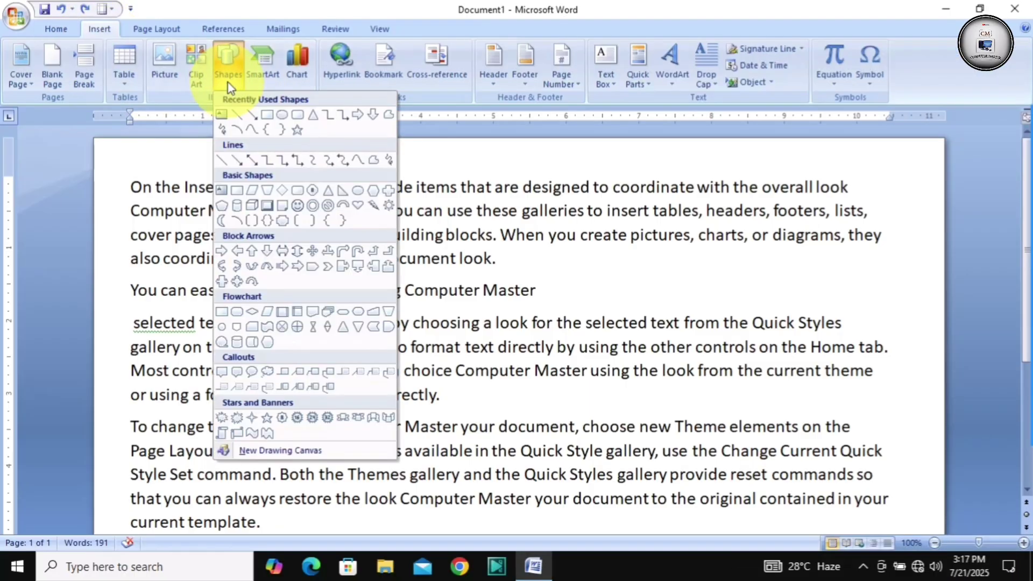
pyautogui.click(297, 114)
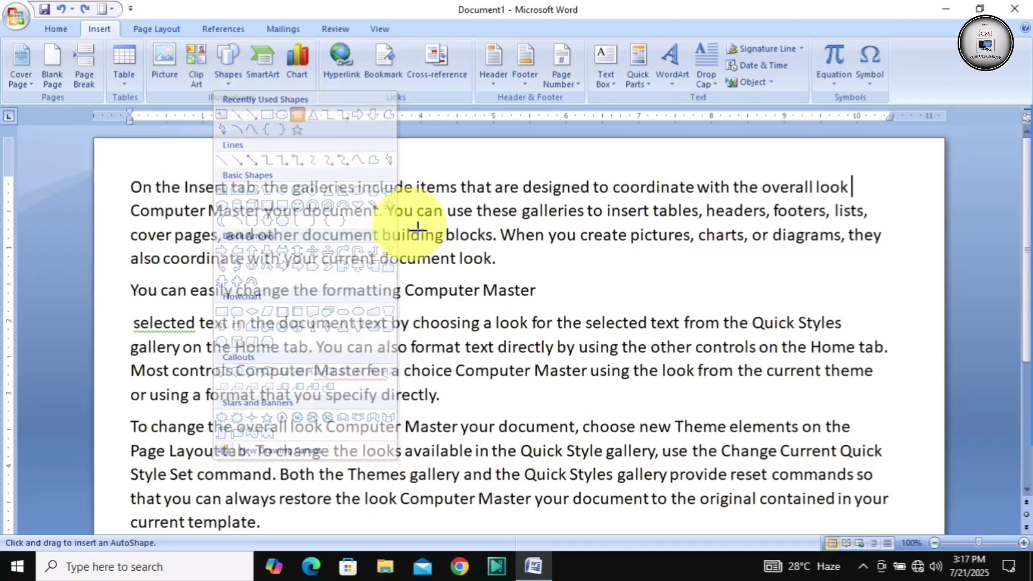
pyautogui.moveTo(409, 224)
pyautogui.mouseDown()
pyautogui.moveTo(450, 277)
pyautogui.moveTo(735, 376)
pyautogui.moveTo(888, 415)
pyautogui.mouseUp()
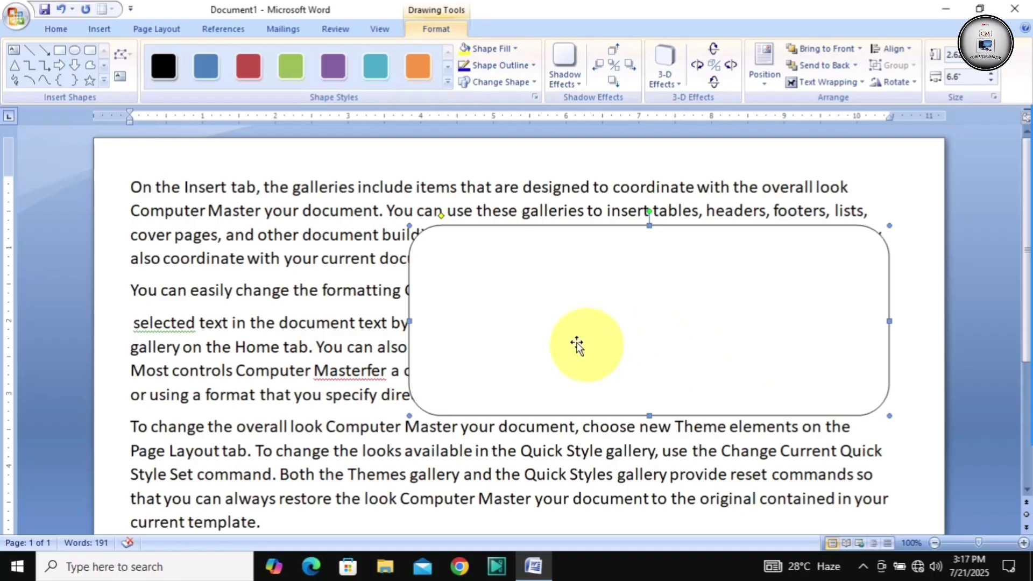
# Step: Increase the outline weight of the rounded rectangle
pyautogui.click(531, 66)
pyautogui.moveTo(521, 233)
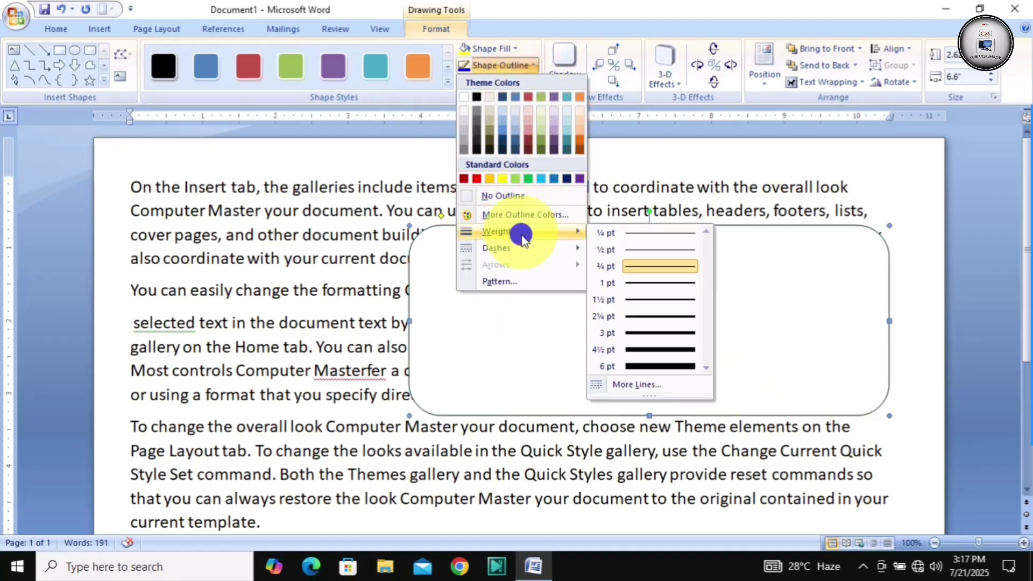
pyautogui.click(674, 267)
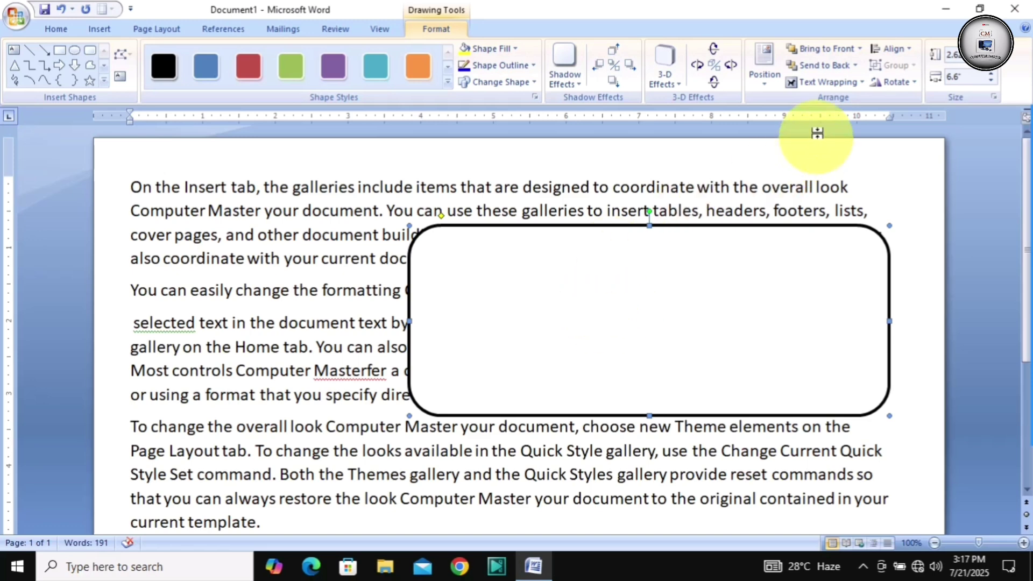
# Step: Set the rounded rectangle's text wrapping to Behind Text and deselect the shape
pyautogui.click(857, 83)
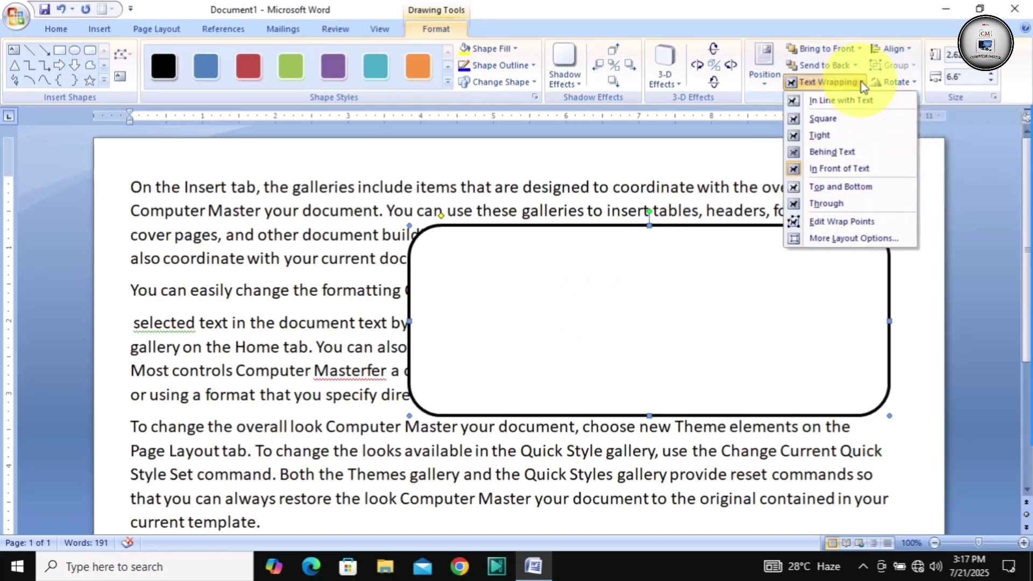
pyautogui.click(832, 152)
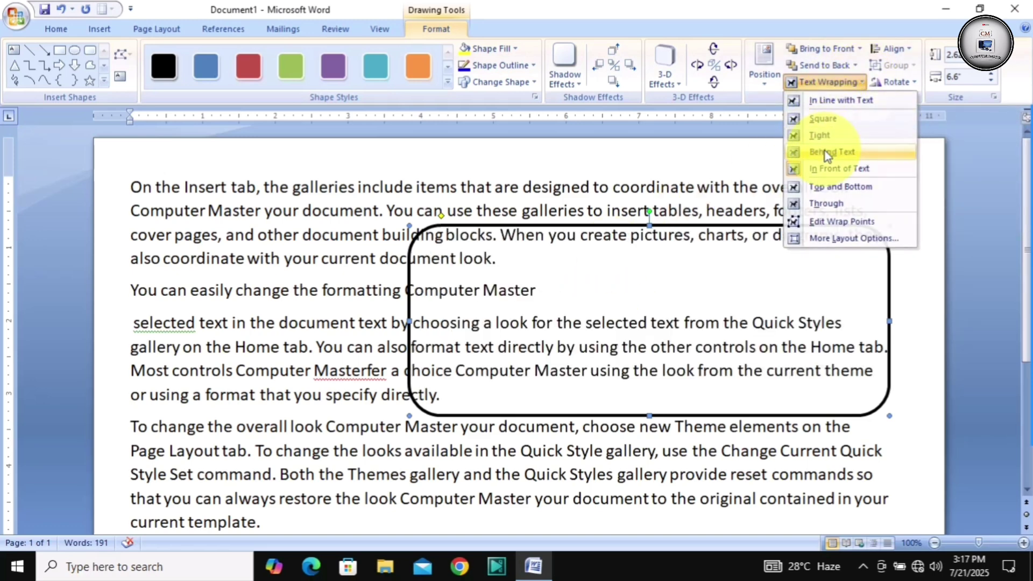
pyautogui.click(855, 159)
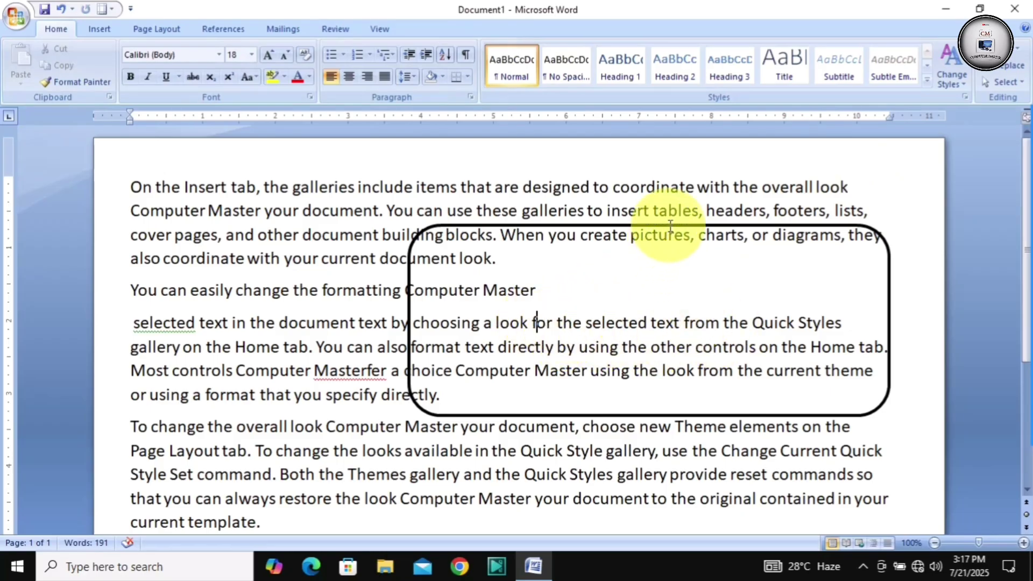
# Step: Try to select the rounded rectangle behind the text using the normal pointer, at several places across the overlapping paragraphs
pyautogui.moveTo(384, 236); pyautogui.dragTo(653, 236)
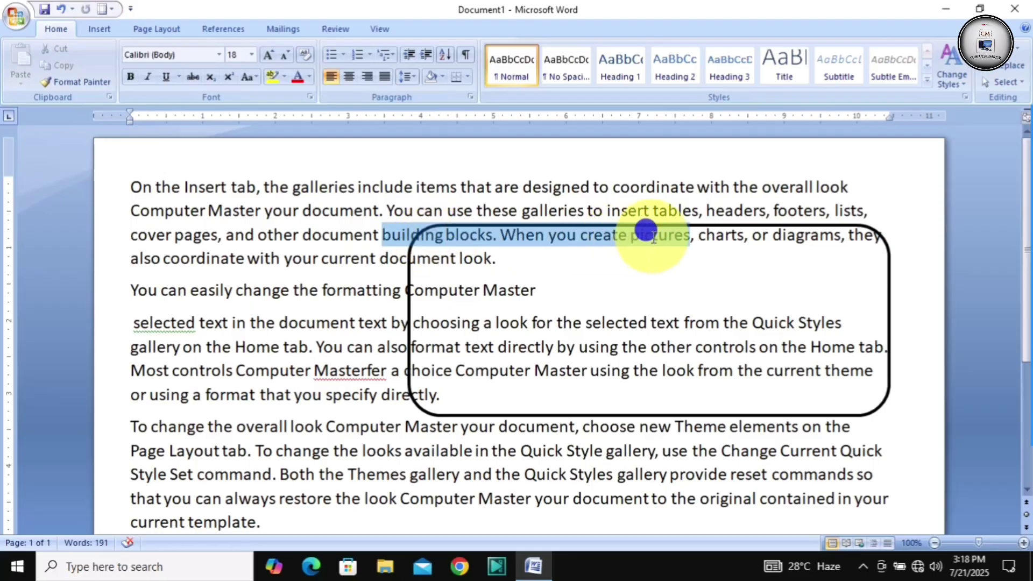
pyautogui.click(647, 322)
pyautogui.moveTo(752, 322); pyautogui.dragTo(618, 347)
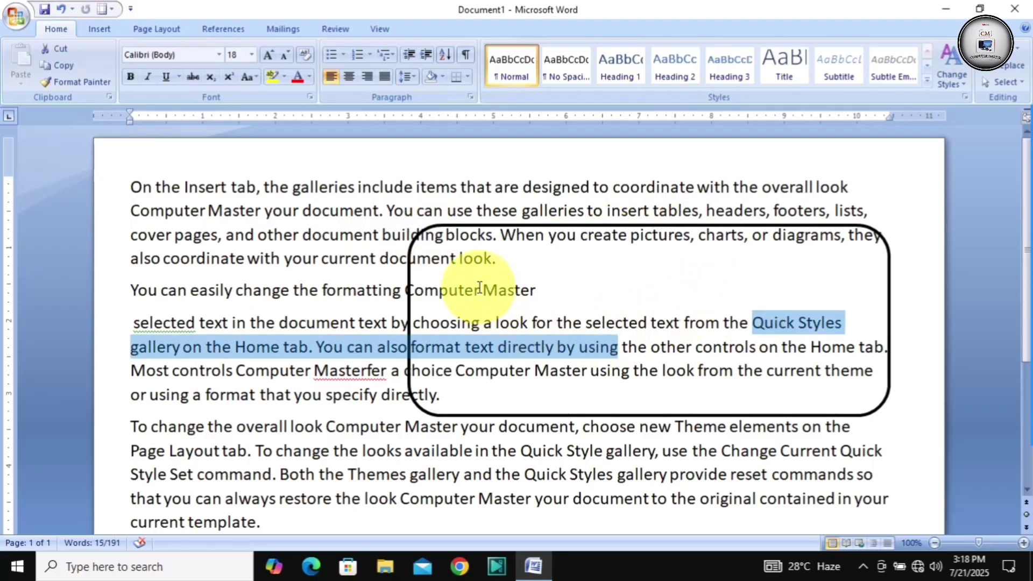
pyautogui.moveTo(484, 288); pyautogui.dragTo(595, 337)
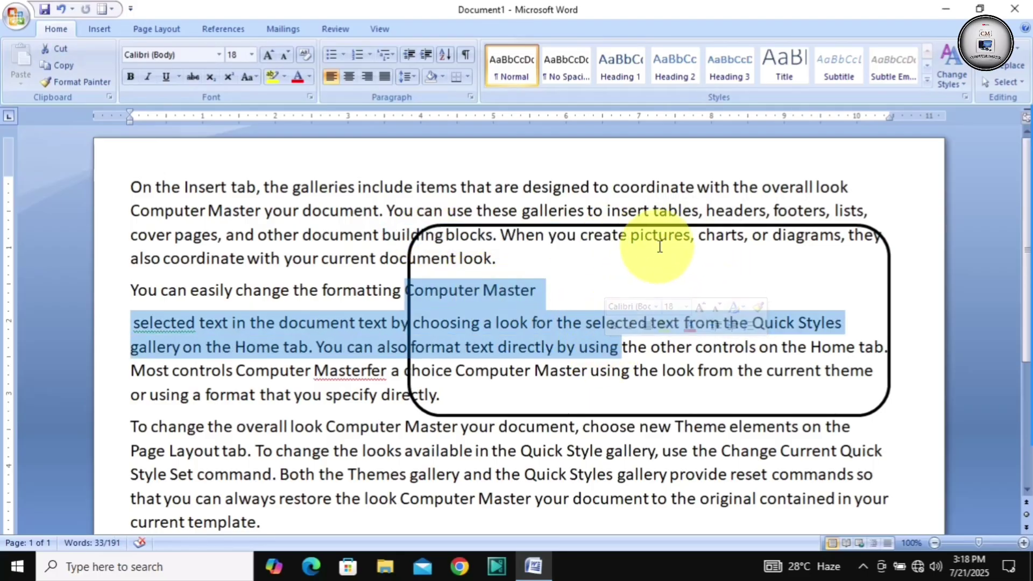
pyautogui.moveTo(660, 240); pyautogui.dragTo(549, 236)
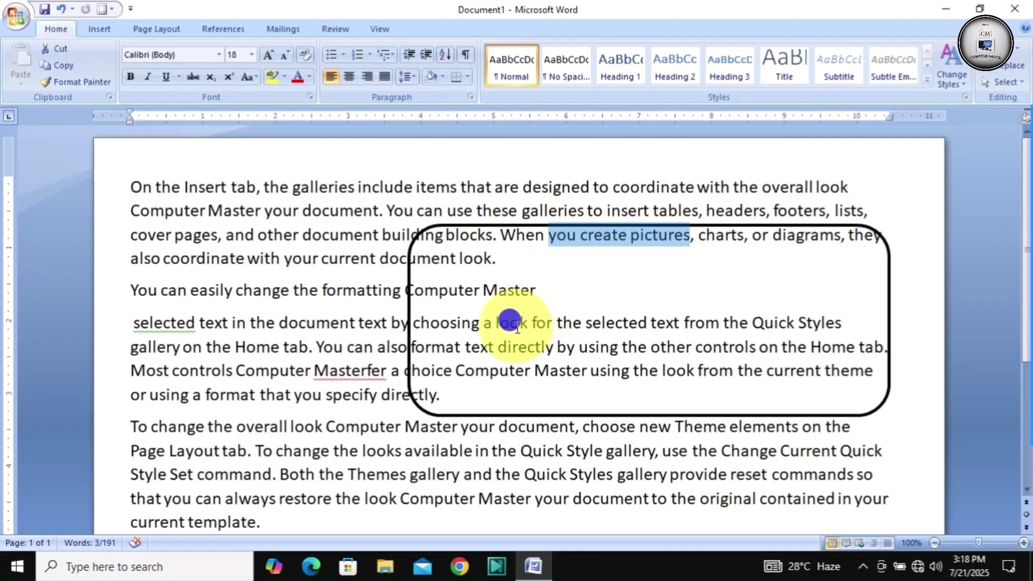
pyautogui.moveTo(517, 327); pyautogui.dragTo(686, 347)
pyautogui.click(726, 230)
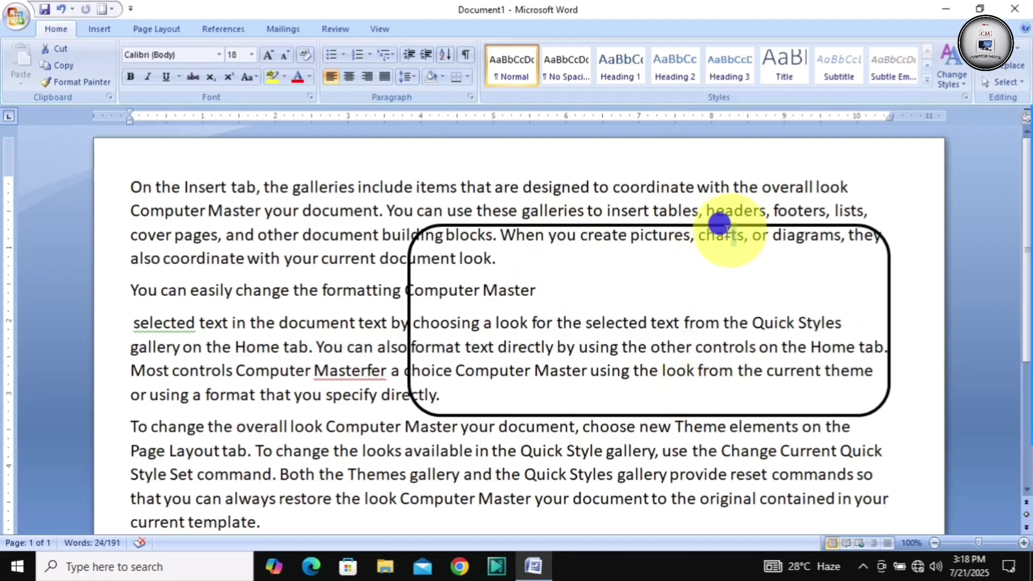
pyautogui.moveTo(726, 232); pyautogui.dragTo(630, 235)
pyautogui.click(627, 337)
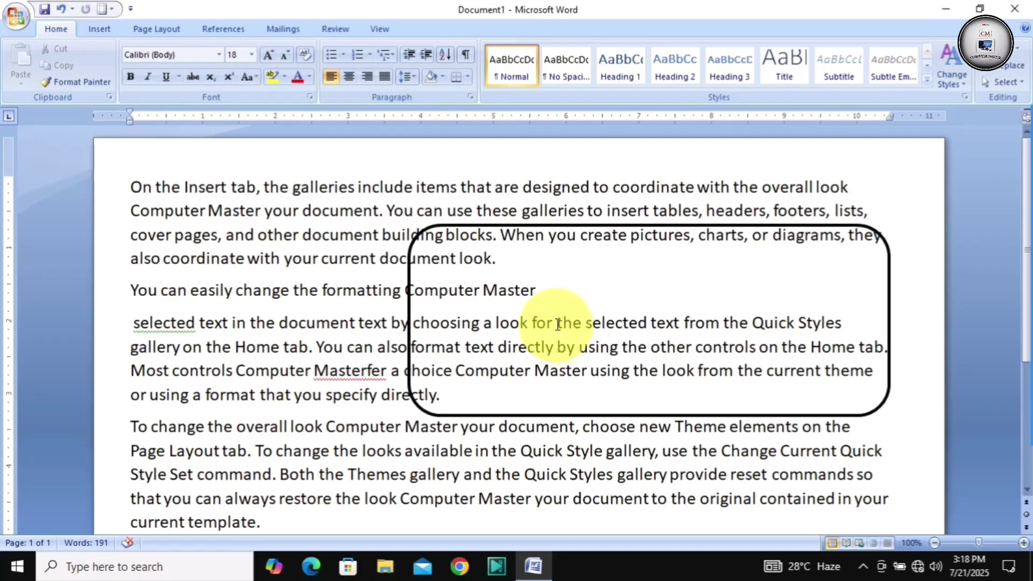
pyautogui.moveTo(535, 210); pyautogui.dragTo(651, 210)
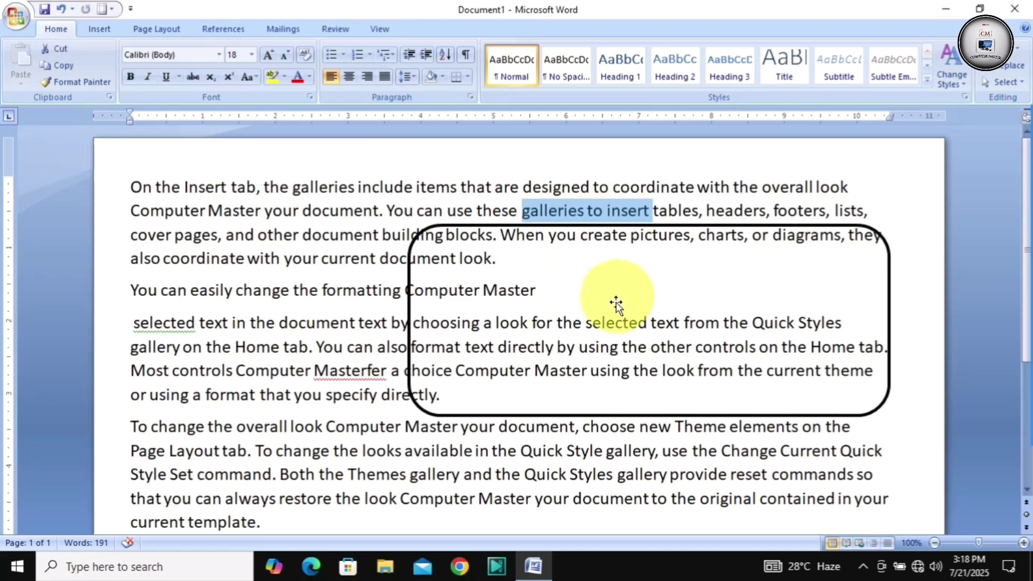
# Step: Turn on Select Objects and select the rounded rectangle lying behind the text
pyautogui.click(615, 322)
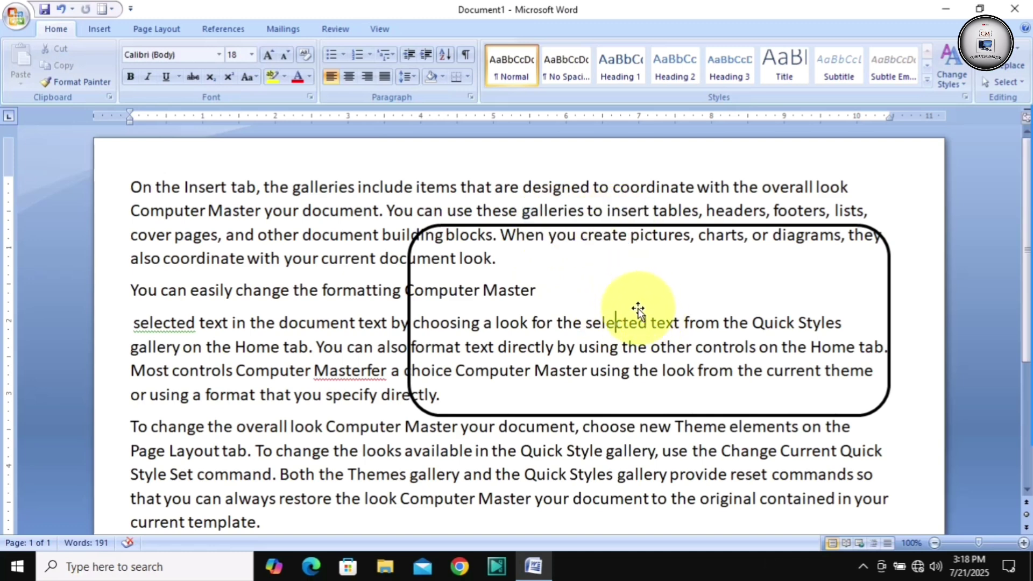
pyautogui.click(1024, 83)
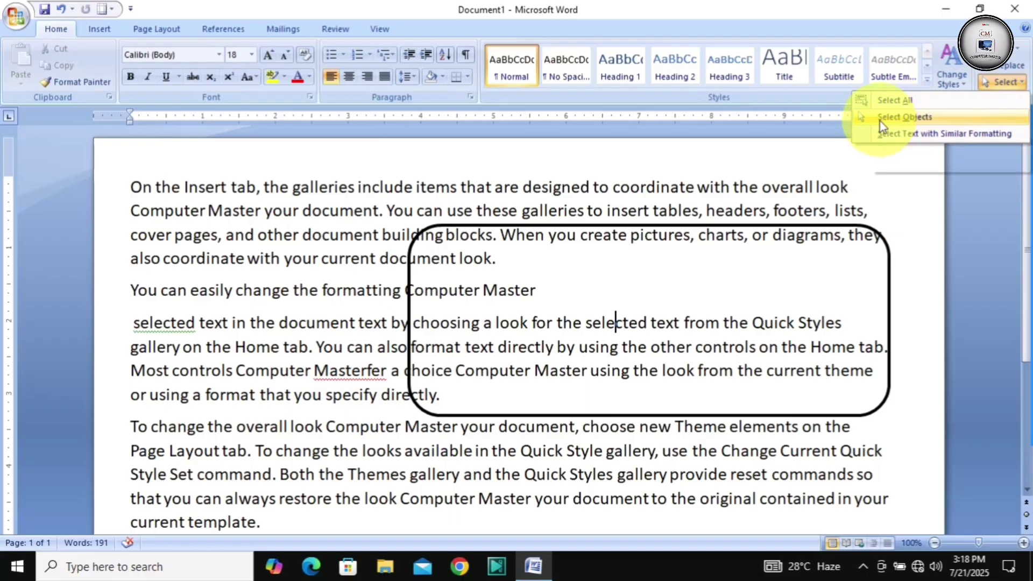
pyautogui.click(898, 116)
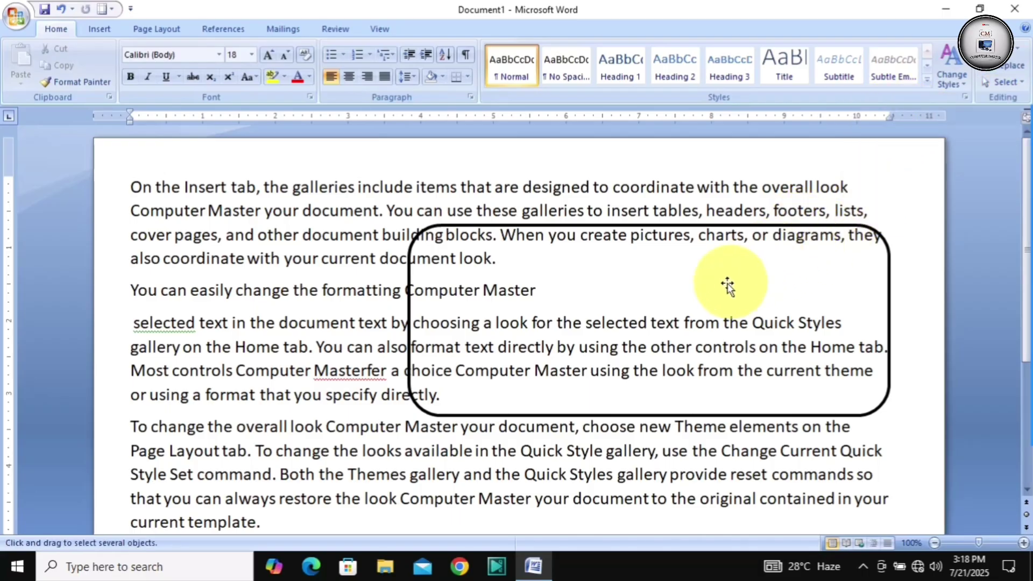
pyautogui.click(674, 269)
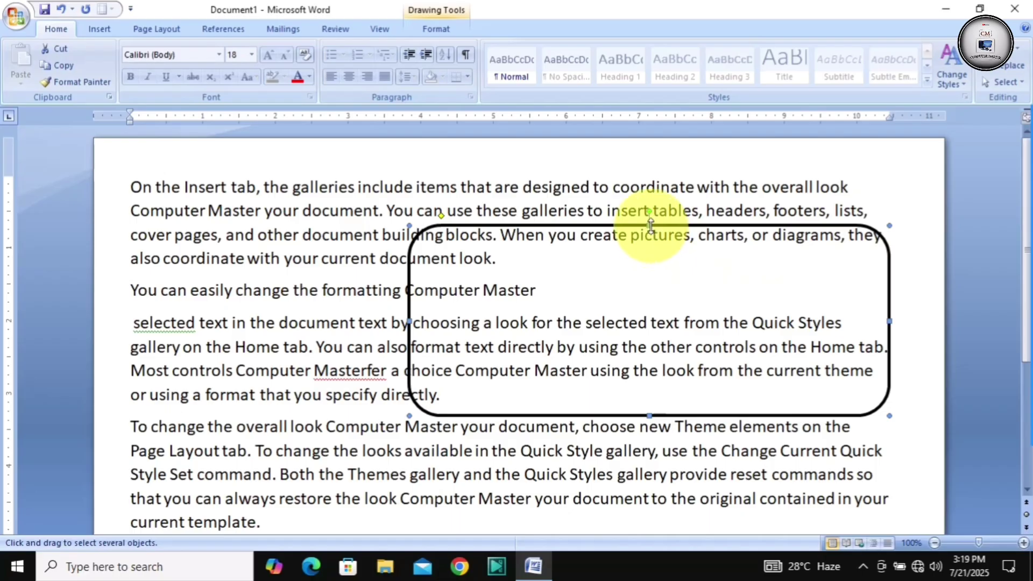
# Step: Resize the rounded rectangle to about 4.1 inches wide and 3.5 inches high, extending it upward and downward and narrowing it from its right edge
pyautogui.moveTo(650, 225)
pyautogui.mouseDown()
pyautogui.moveTo(640, 130)
pyautogui.moveTo(656, 329)
pyautogui.moveTo(655, 206)
pyautogui.mouseUp()
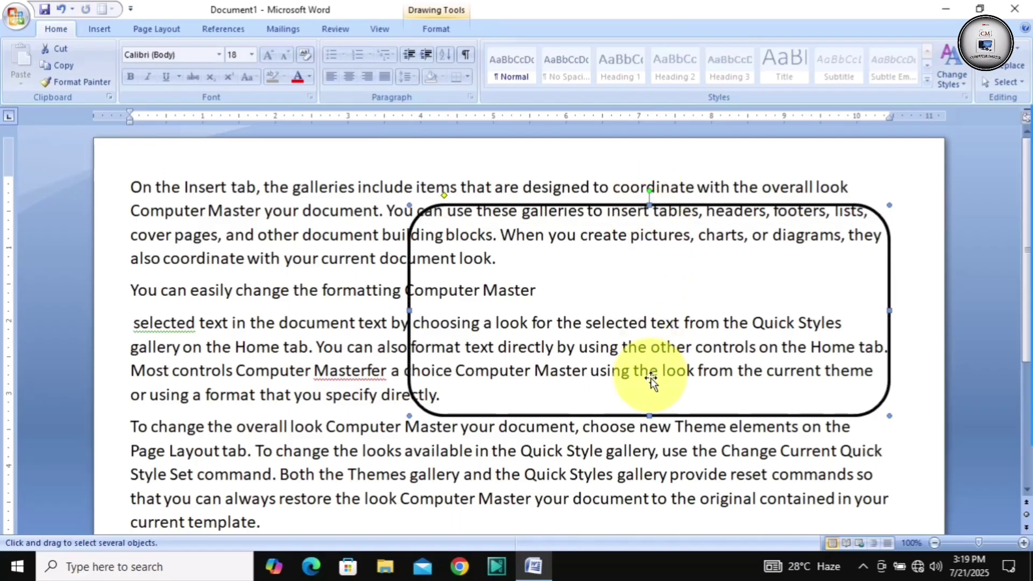
pyautogui.moveTo(649, 416); pyautogui.dragTo(649, 462)
pyautogui.moveTo(895, 341); pyautogui.dragTo(693, 299)
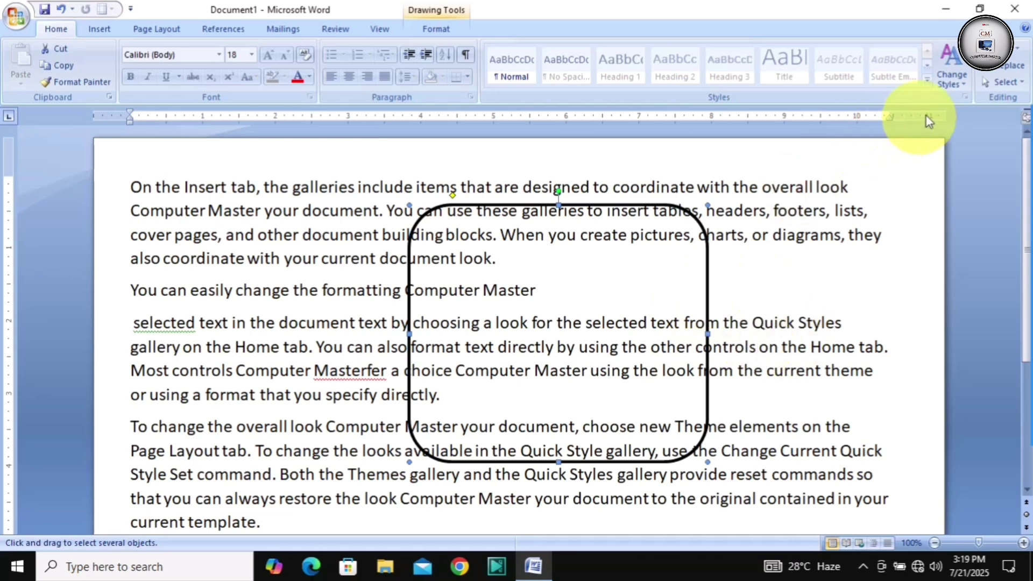
# Step: Leave object selection mode and undo the rounded rectangle so that only the text remains in the document
pyautogui.click(1019, 82)
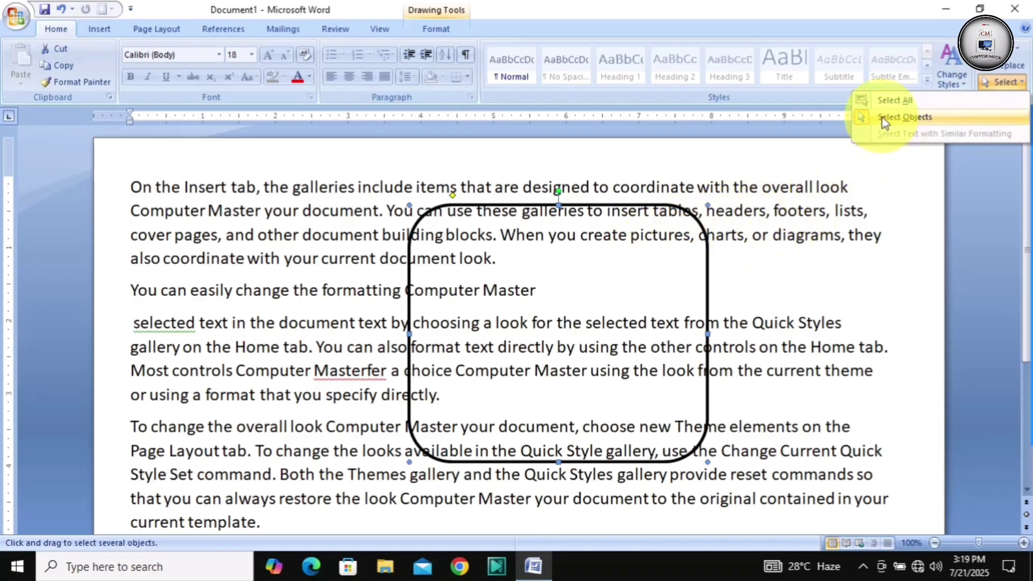
pyautogui.click(868, 159)
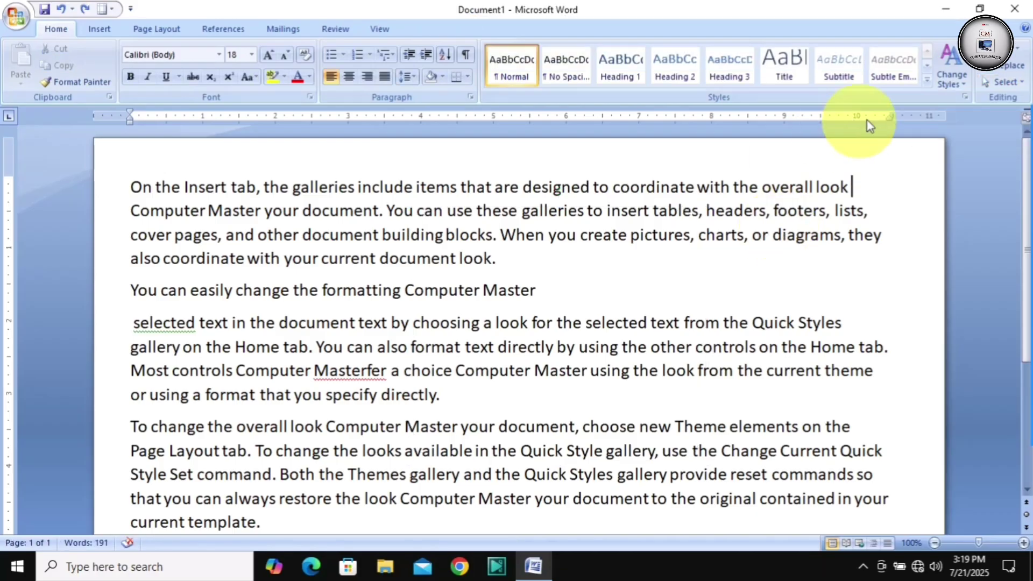
pyautogui.click(1015, 86)
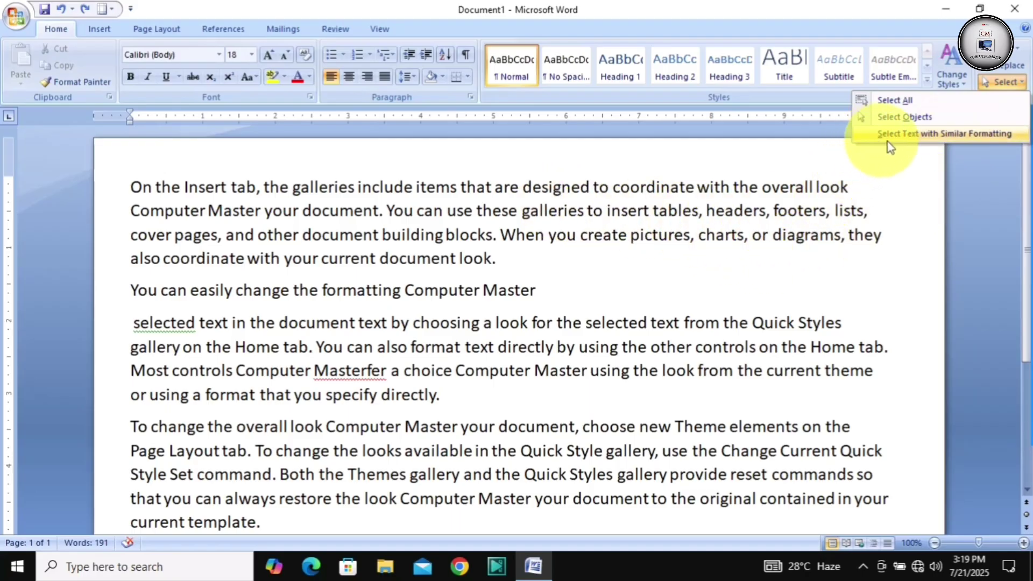
pyautogui.click(677, 248)
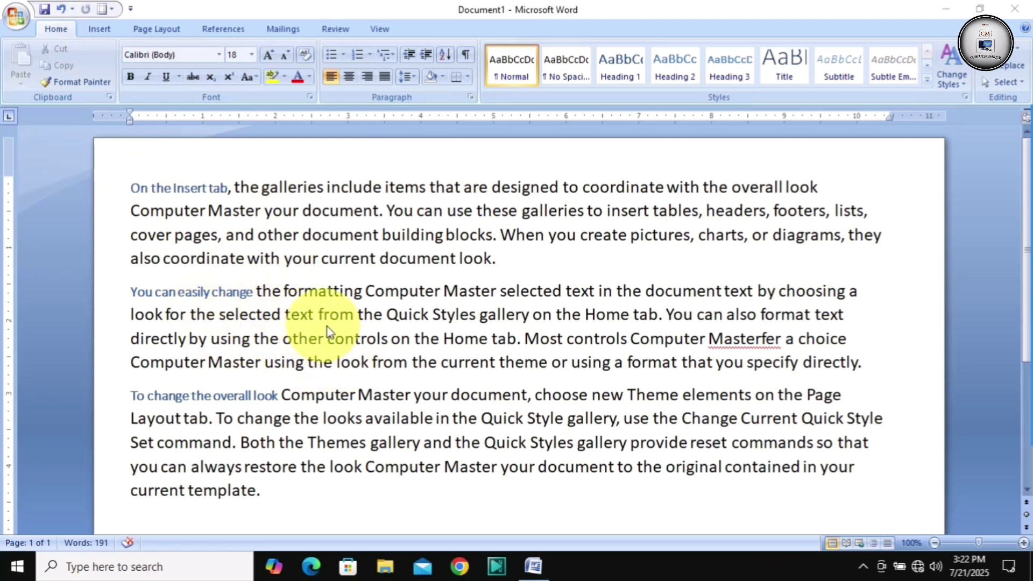
# Step: Select all the small blue heading-style phrases, such as "On the Insert tab", using Select Text with Similar Formatting
pyautogui.click(1007, 79)
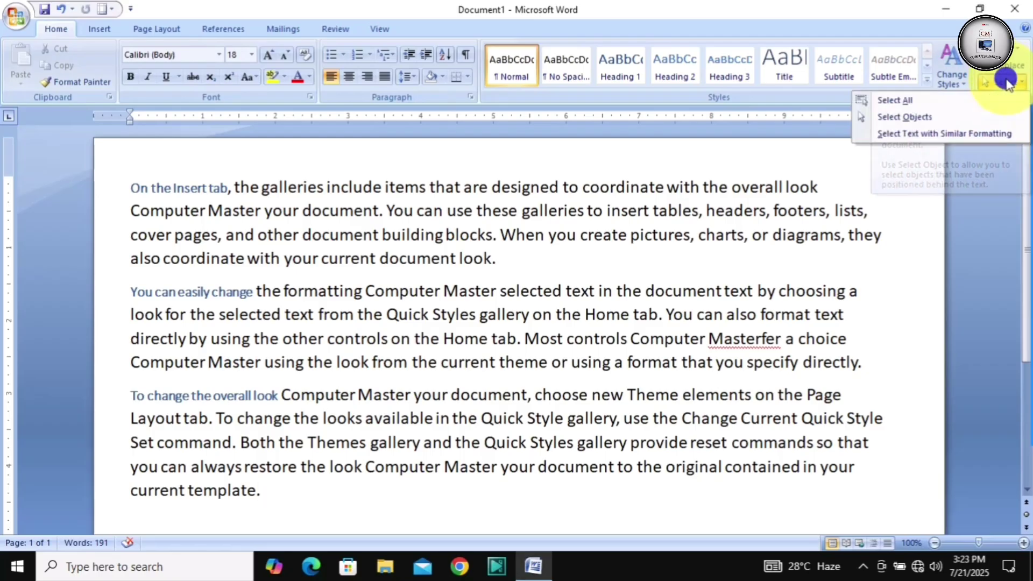
pyautogui.click(907, 132)
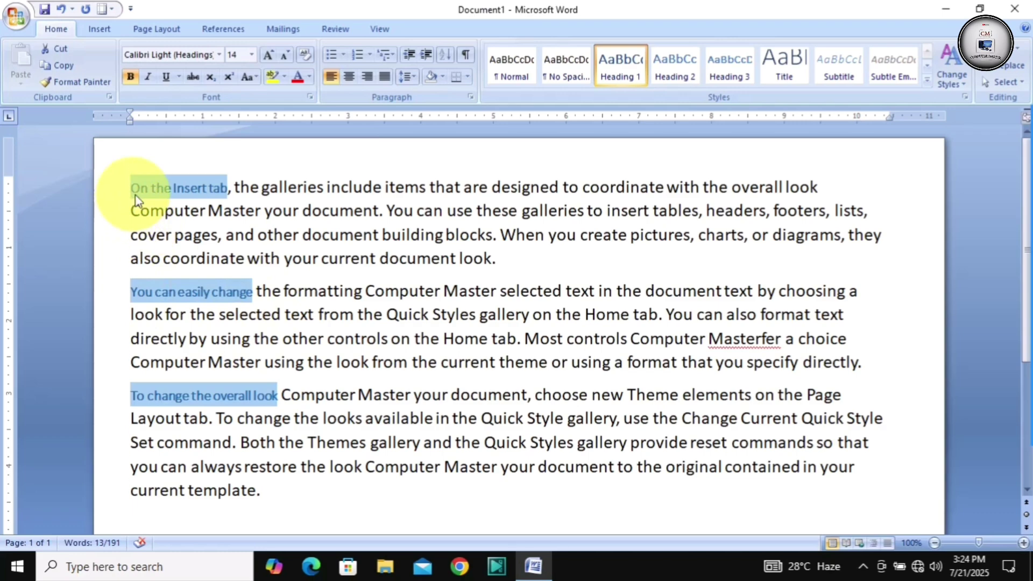
# Step: Review which phrases are selected across the three paragraphs and clear the selection
pyautogui.scroll(-1, 227, 336)
pyautogui.scroll(-1, 227, 336)
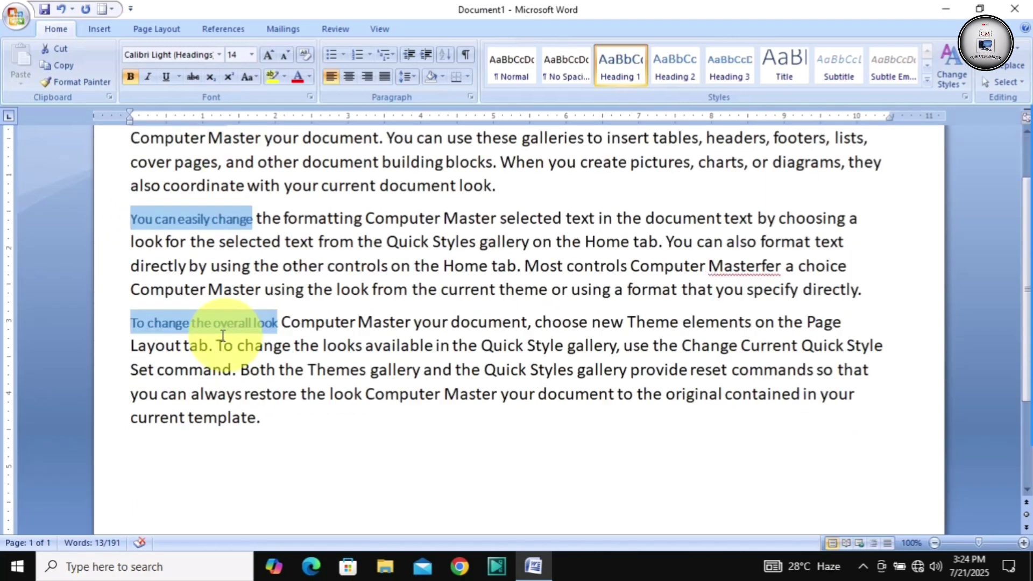
pyautogui.scroll(2, 194, 302)
pyautogui.scroll(-4, 184, 300)
pyautogui.scroll(-1, 183, 300)
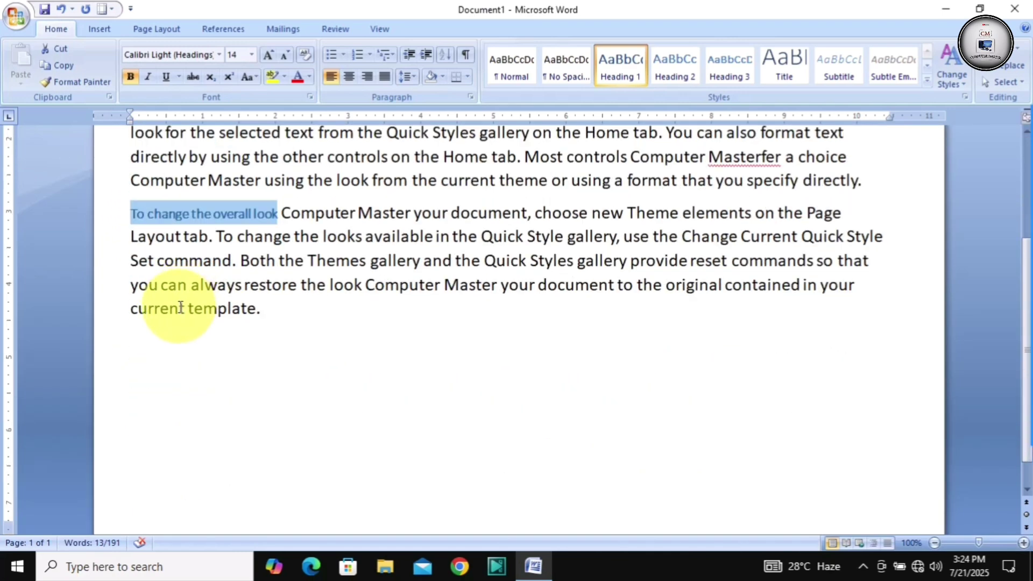
pyautogui.scroll(5, 185, 304)
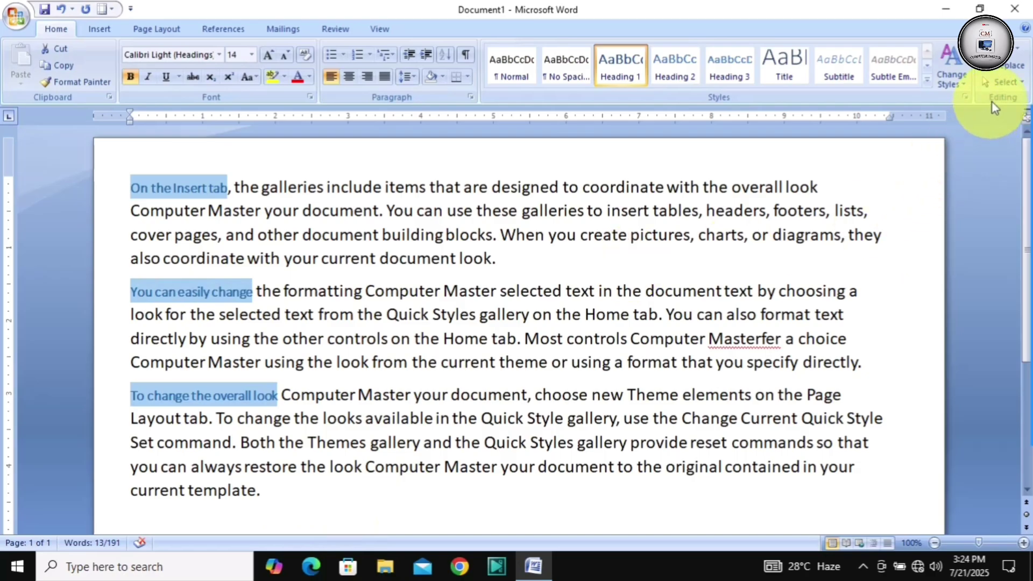
pyautogui.click(1009, 85)
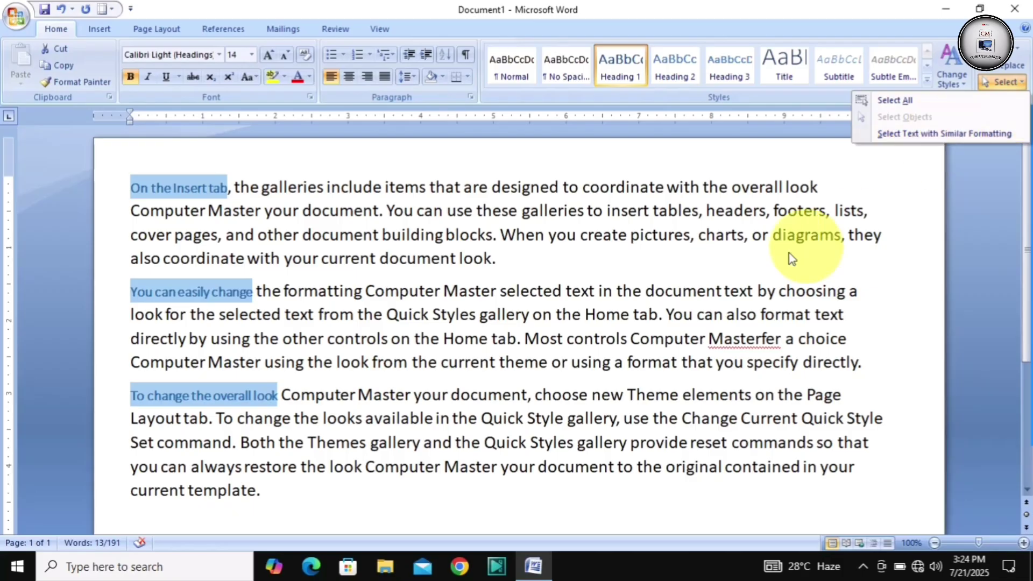
pyautogui.click(573, 279)
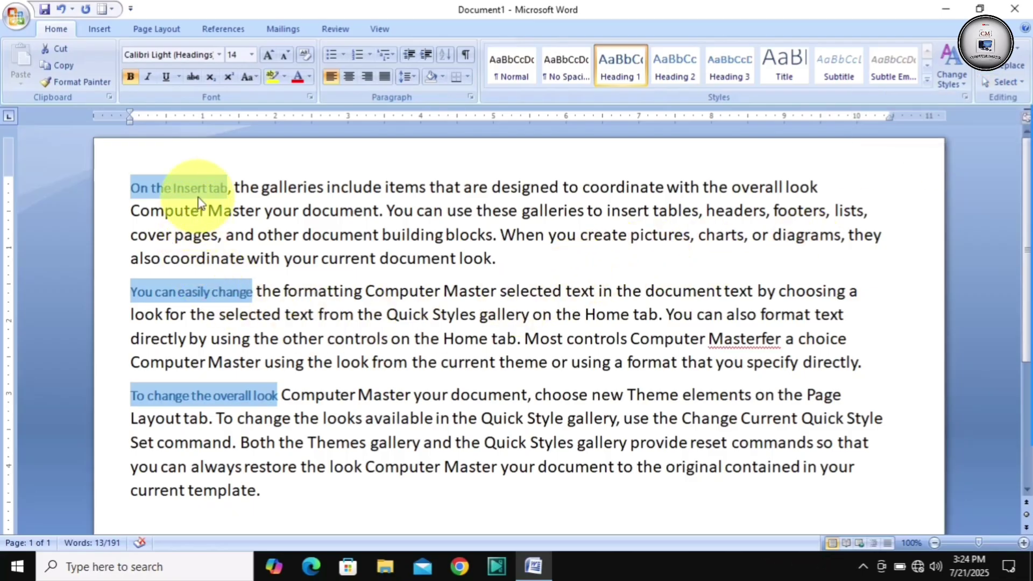
pyautogui.scroll(-1, 218, 323)
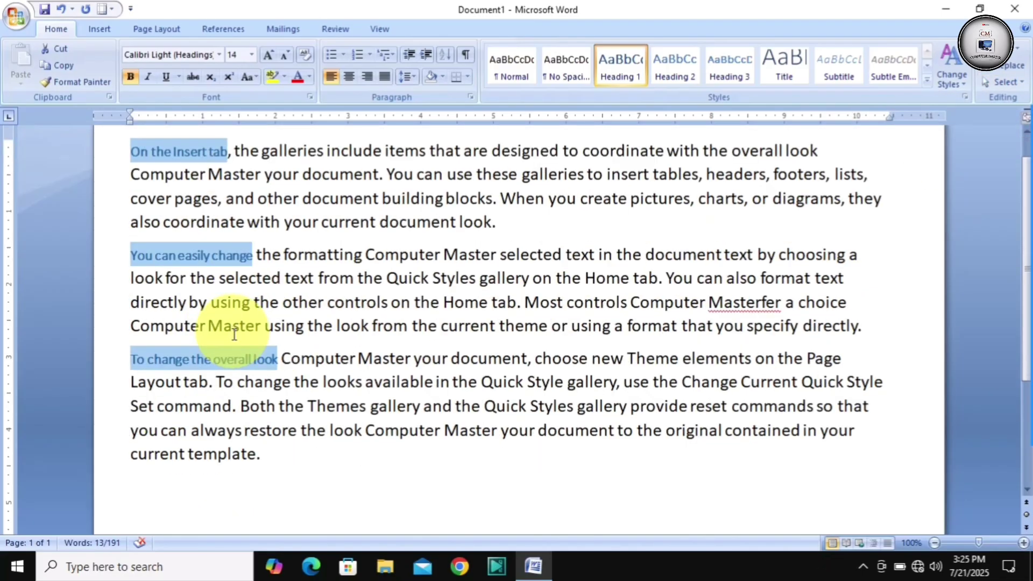
pyautogui.scroll(1, 220, 379)
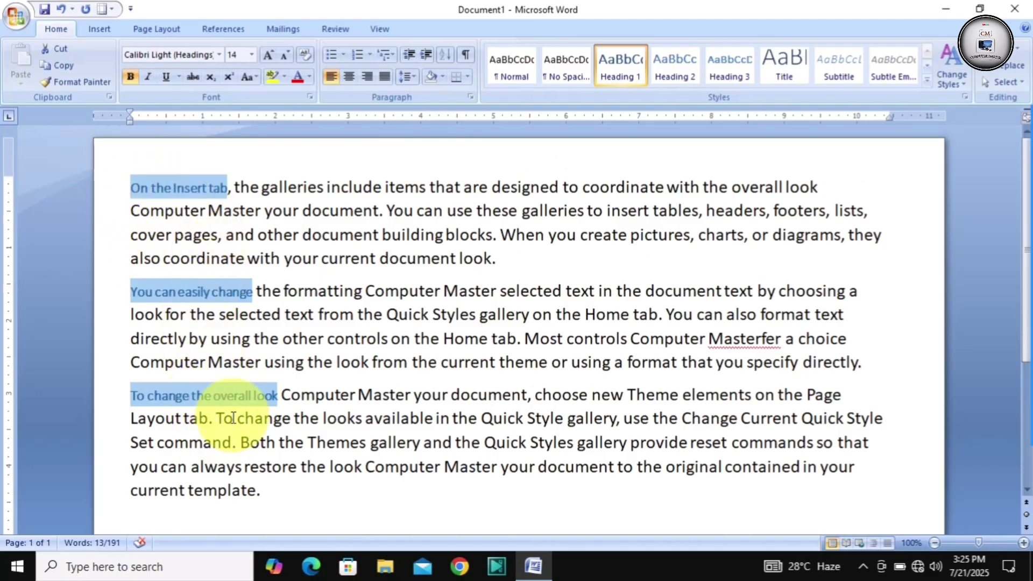
pyautogui.click(307, 320)
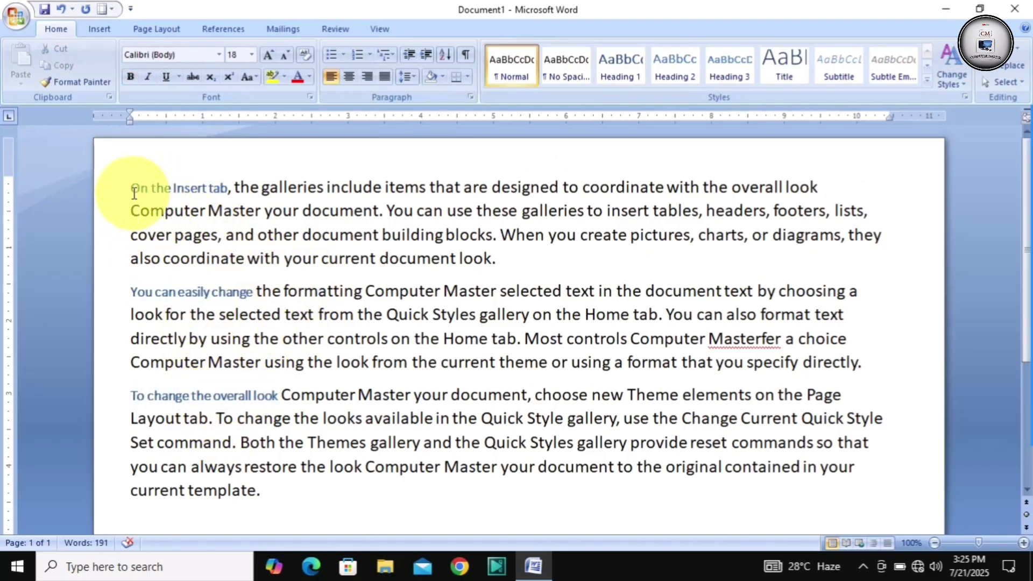
# Step: Manually select the text from the first paragraph into the second, deselect it, and open the Select options
pyautogui.moveTo(132, 190); pyautogui.dragTo(365, 381)
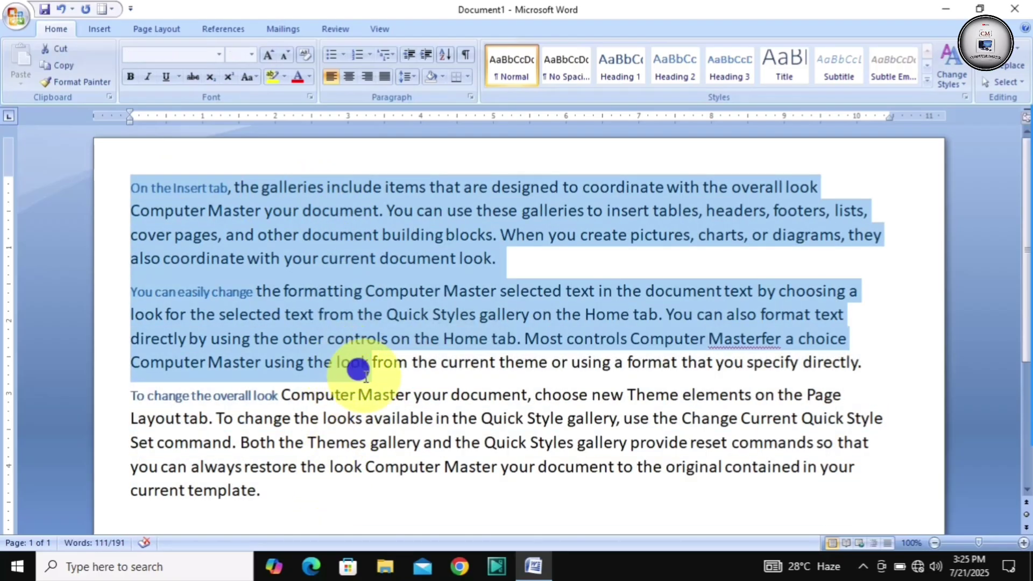
pyautogui.click(357, 369)
pyautogui.hotkey('alt', 'h')
pyautogui.press('s')
pyautogui.press('l')
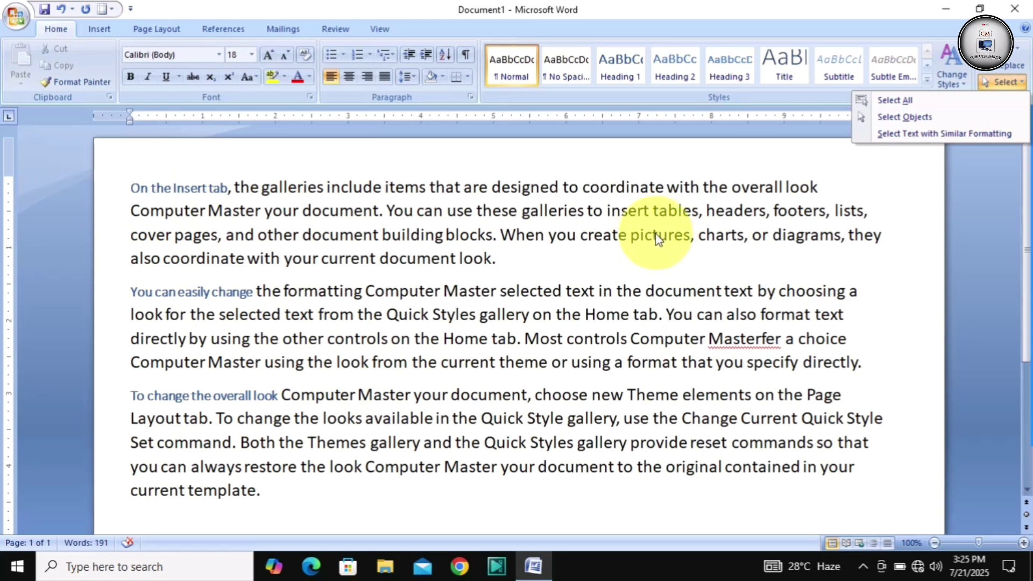